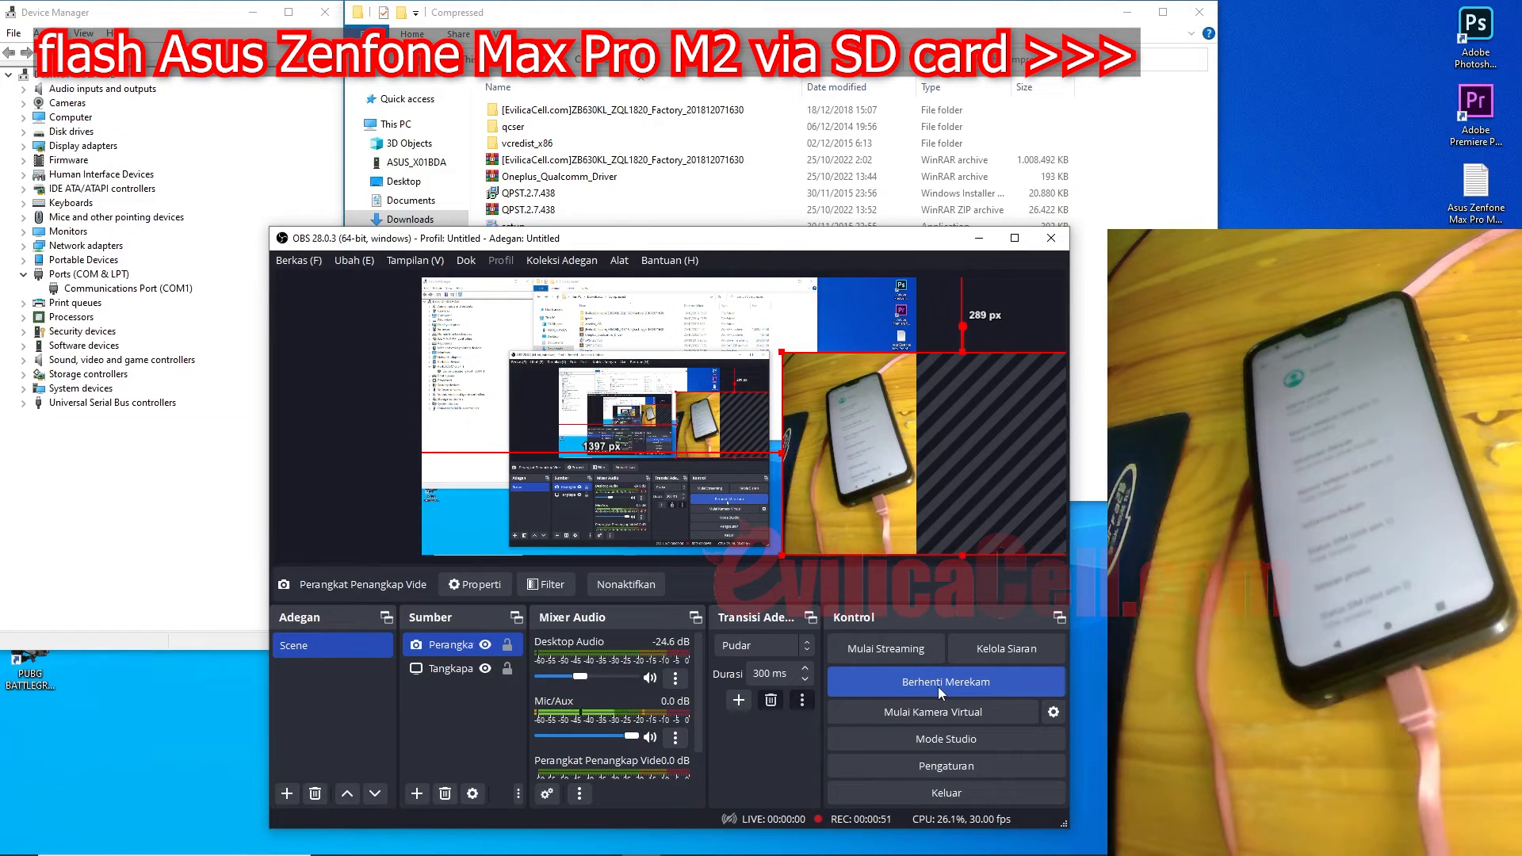
Step: Minimize the recording OBS window to reveal the Downloads › Compressed folder and Device Manager
left_click(979, 238)
left_click(629, 161)
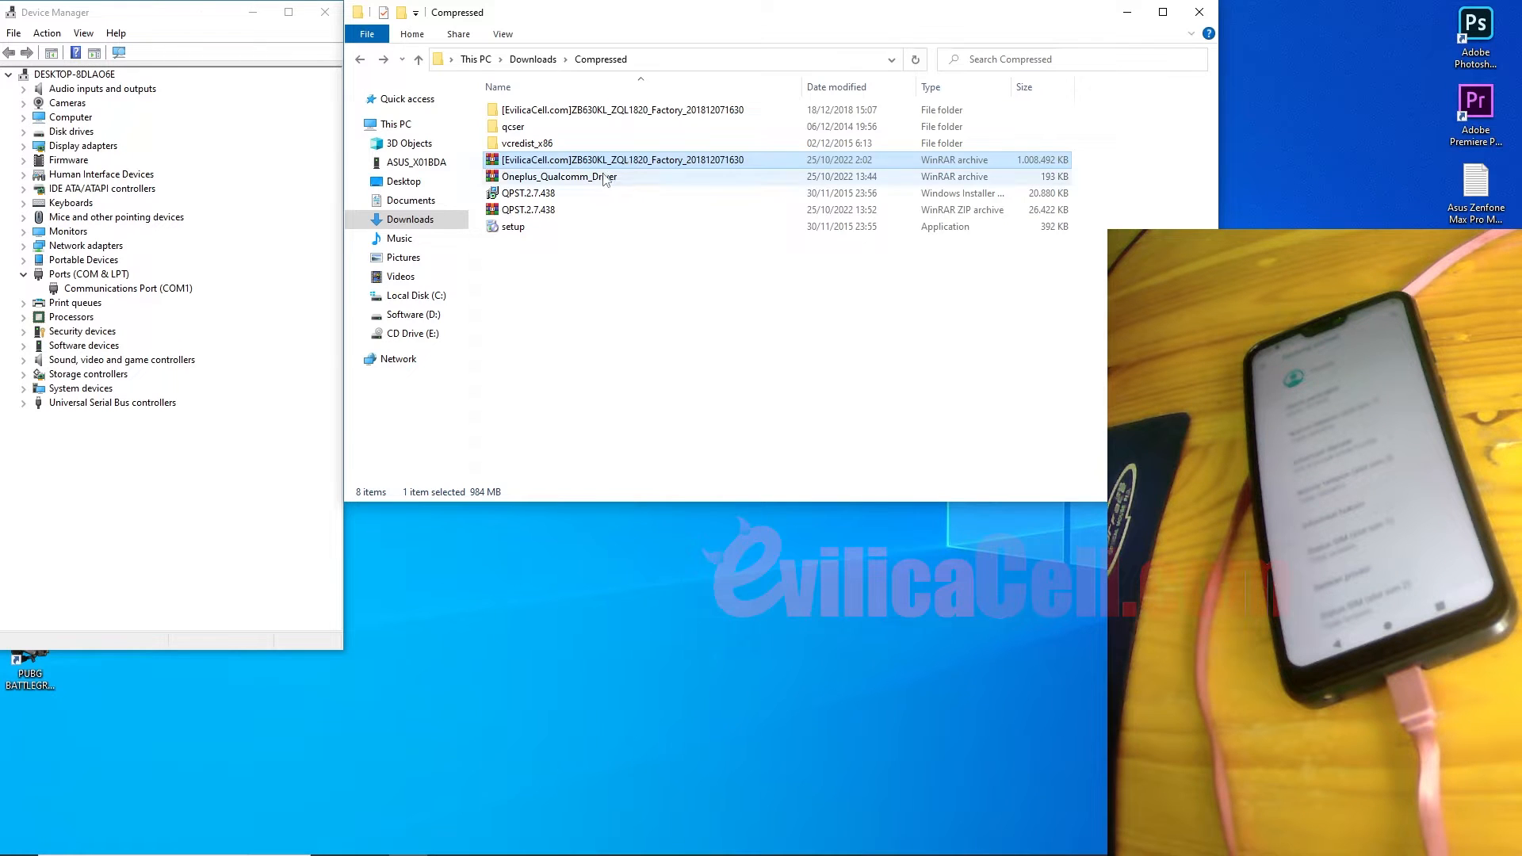
left_click(608, 180)
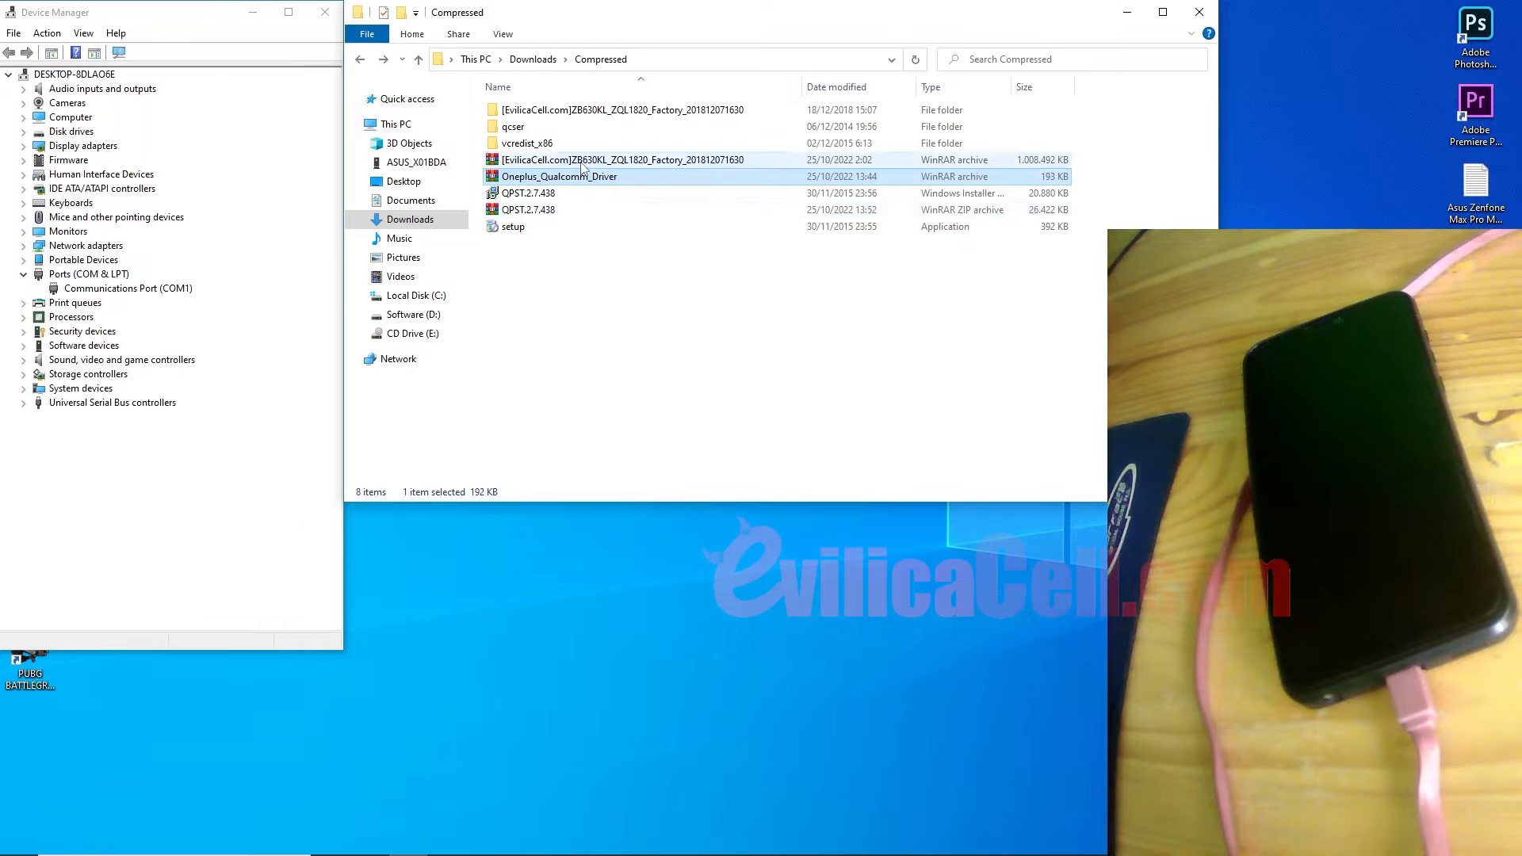
right_click(582, 166)
left_click(612, 226)
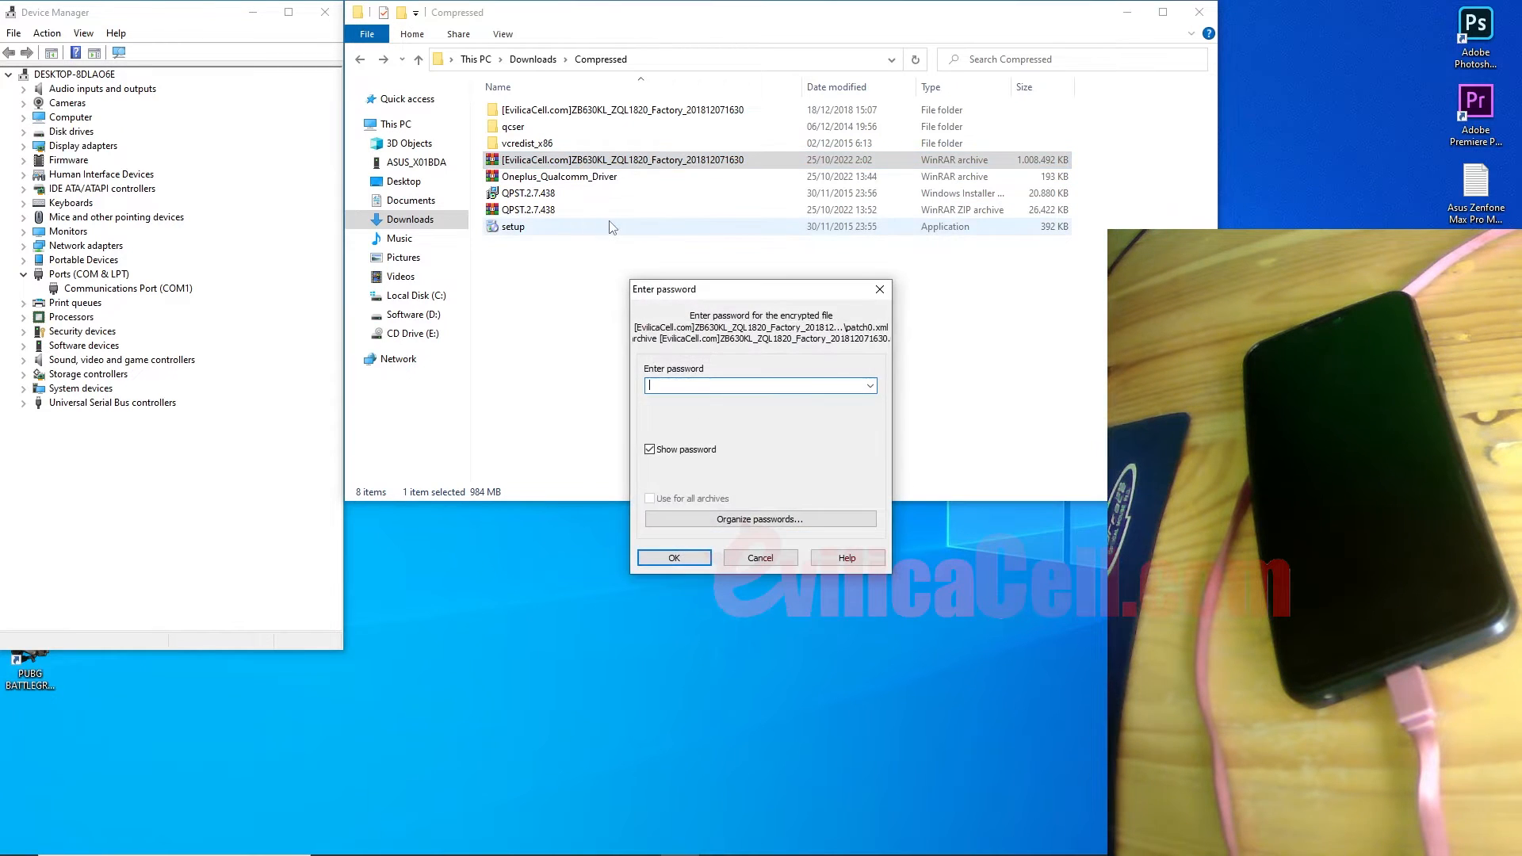
left_click(763, 559)
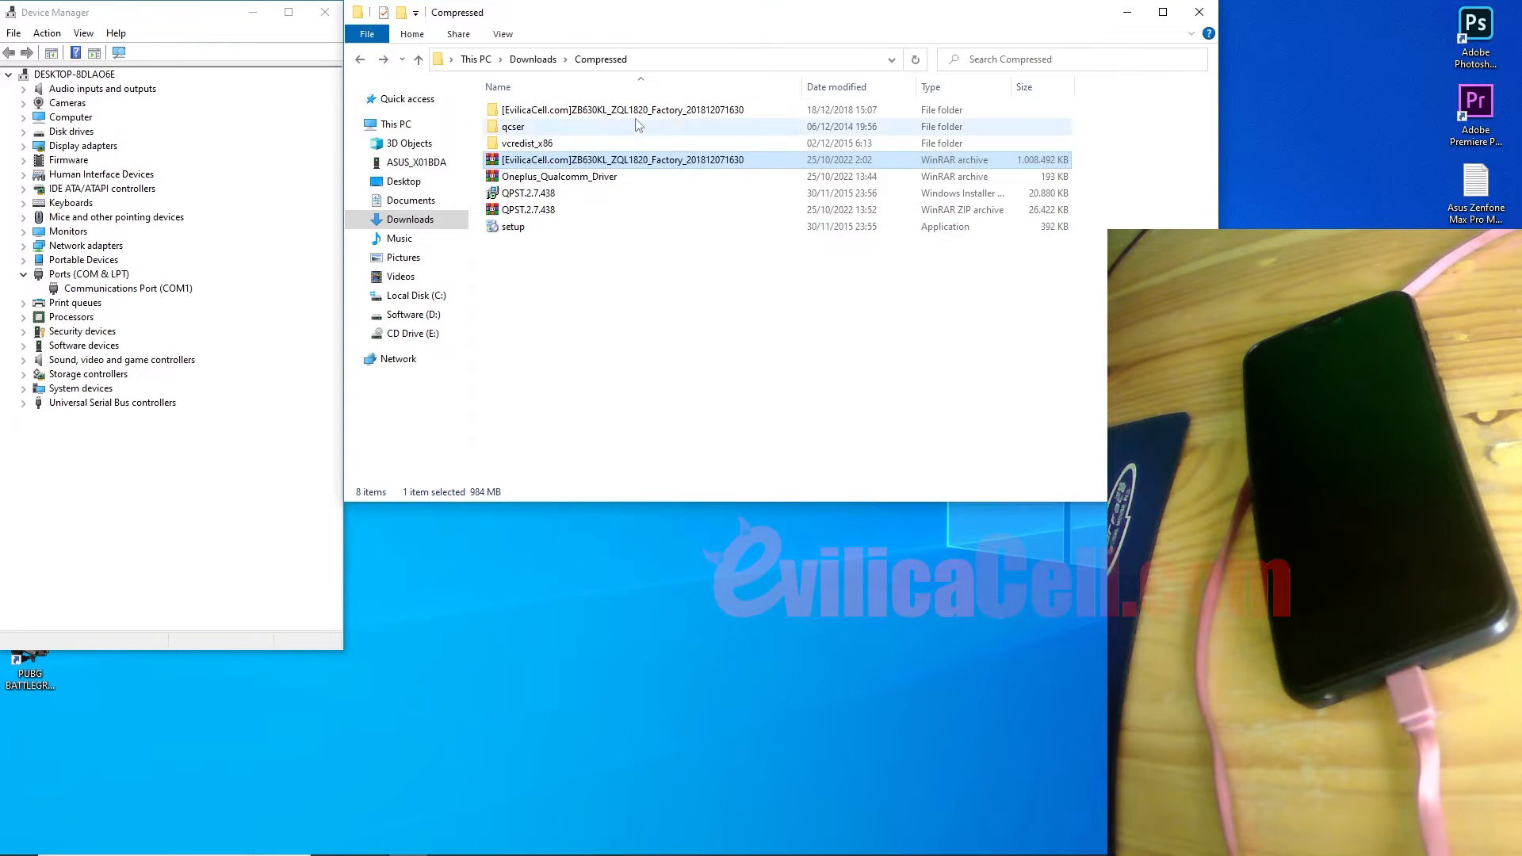
left_click(632, 116)
double_click(632, 116)
scroll(596, 310, "down", 12)
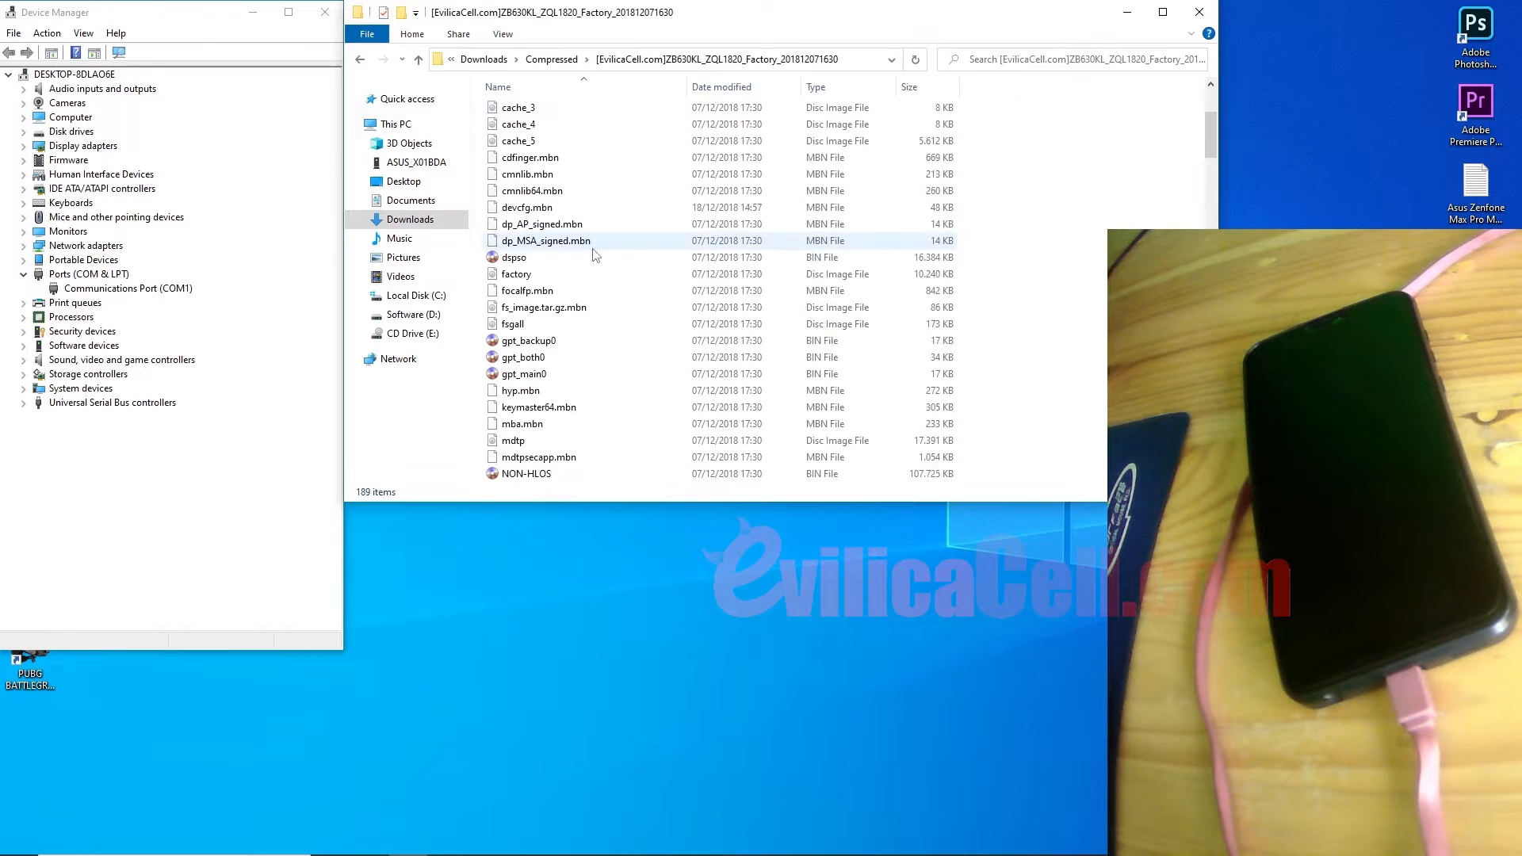
scroll(602, 311, "up", 15)
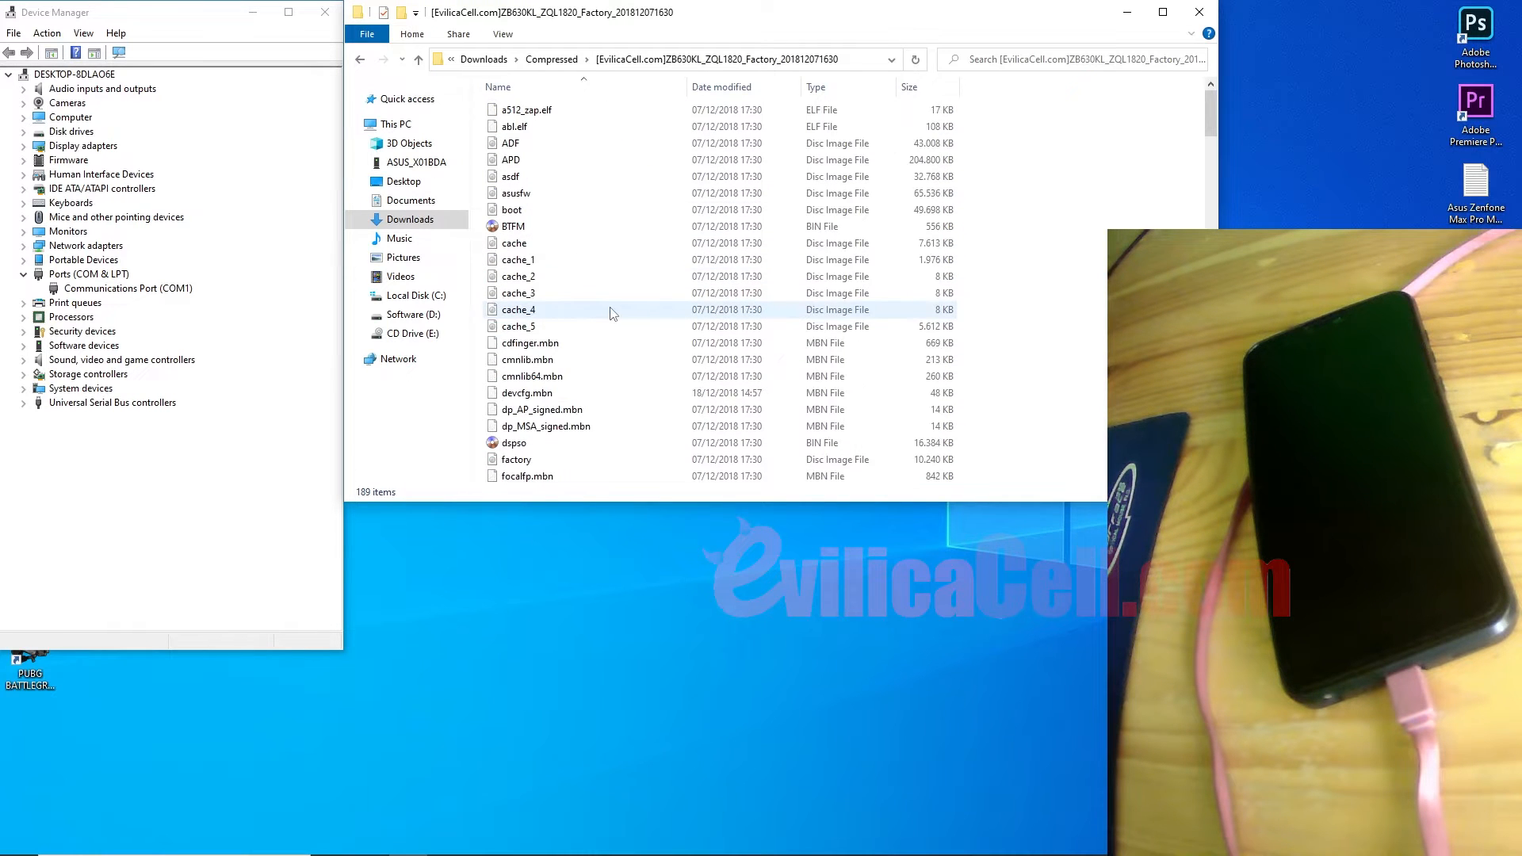
left_click(552, 59)
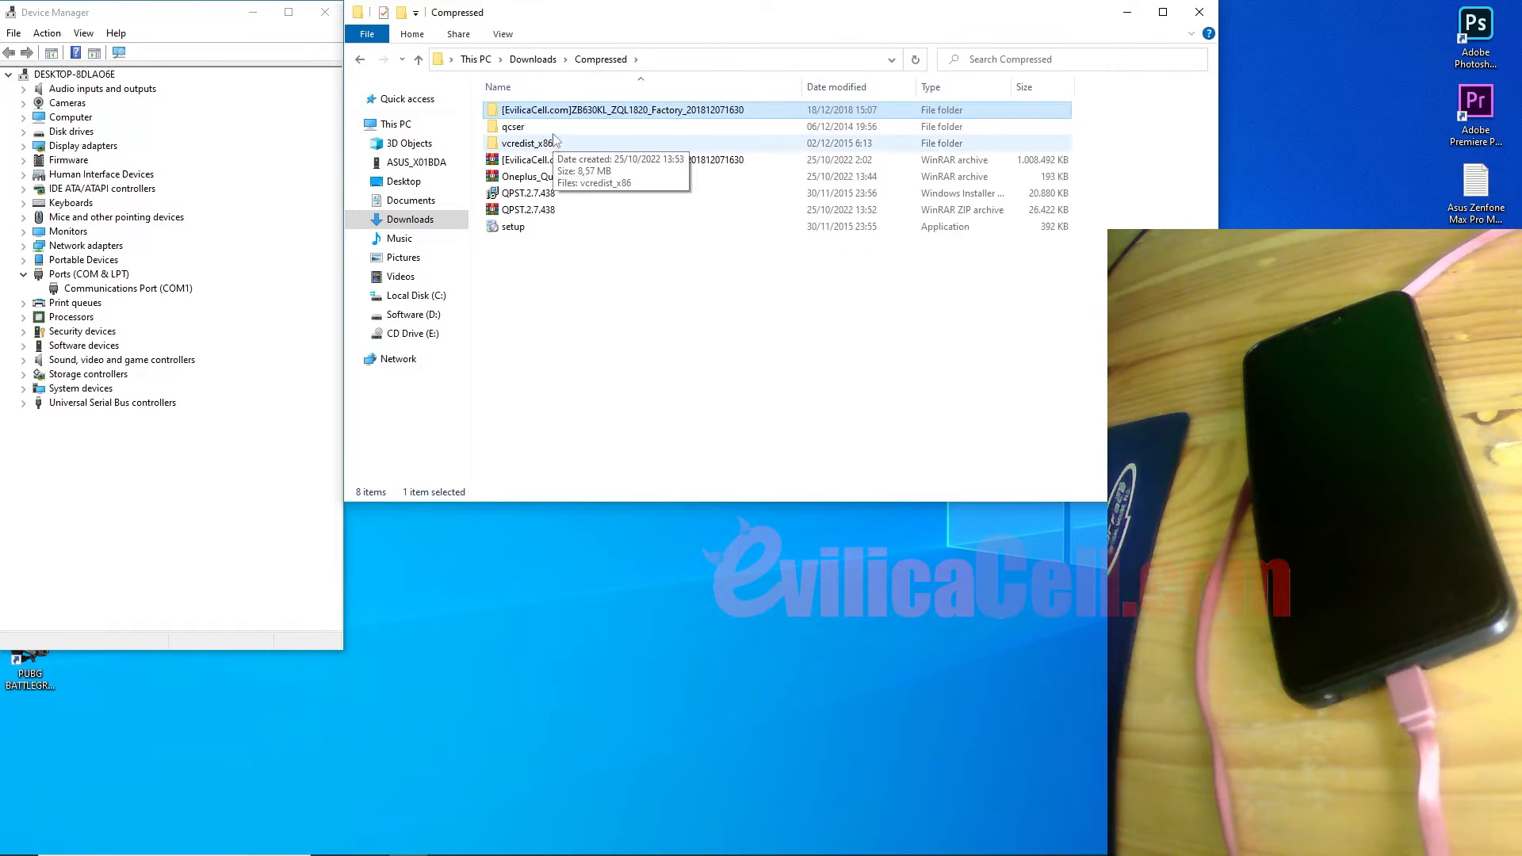
left_click(535, 196)
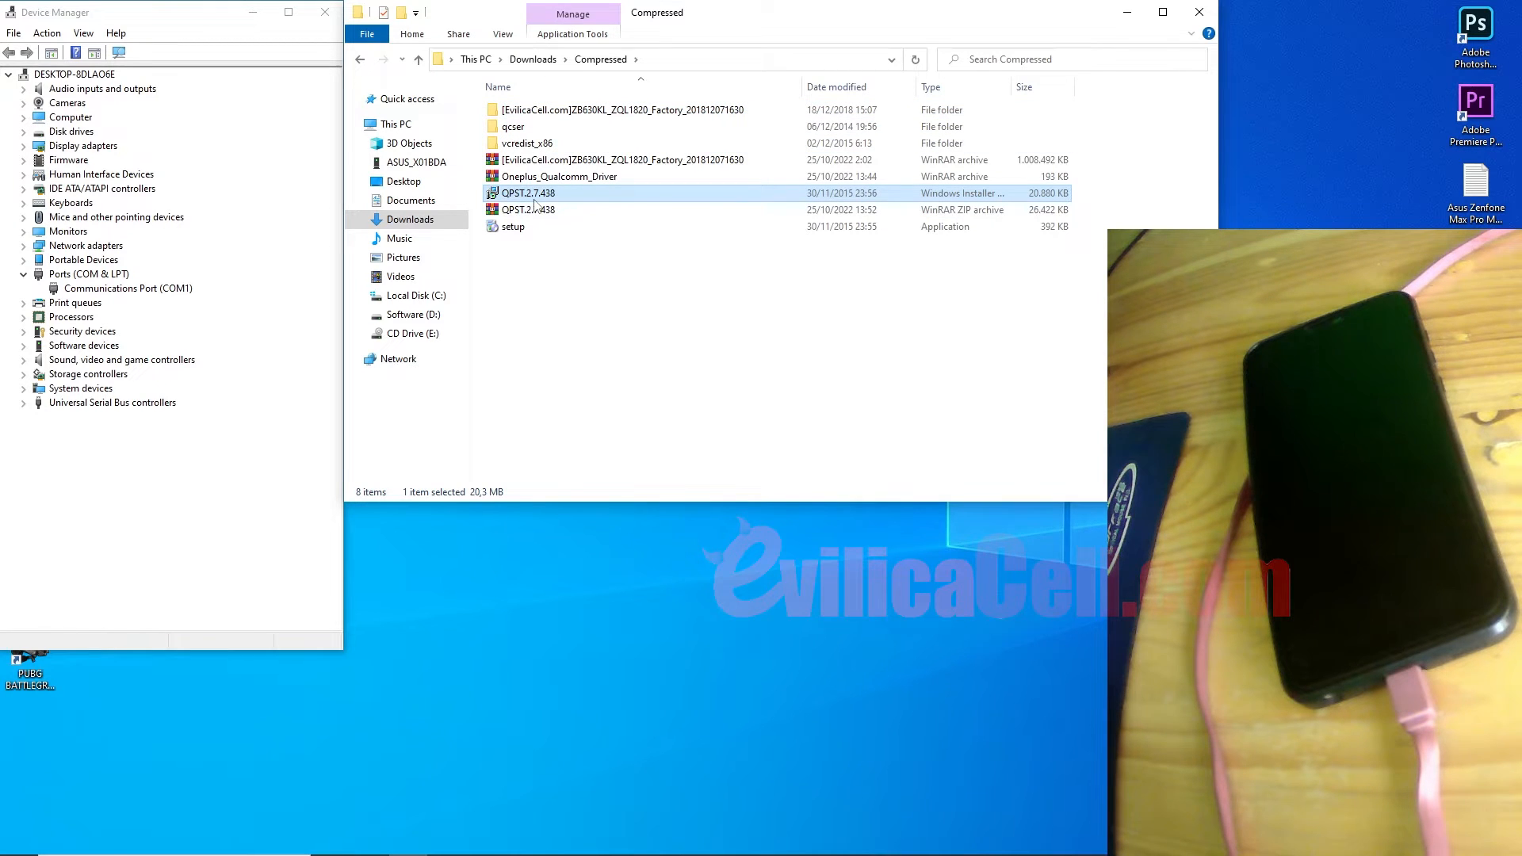
Step: Install QPST 2.7 from QPST.2.7.438 into the default Qualcomm\QPST folder, accepting the licence, then close the installer
right_click(536, 199)
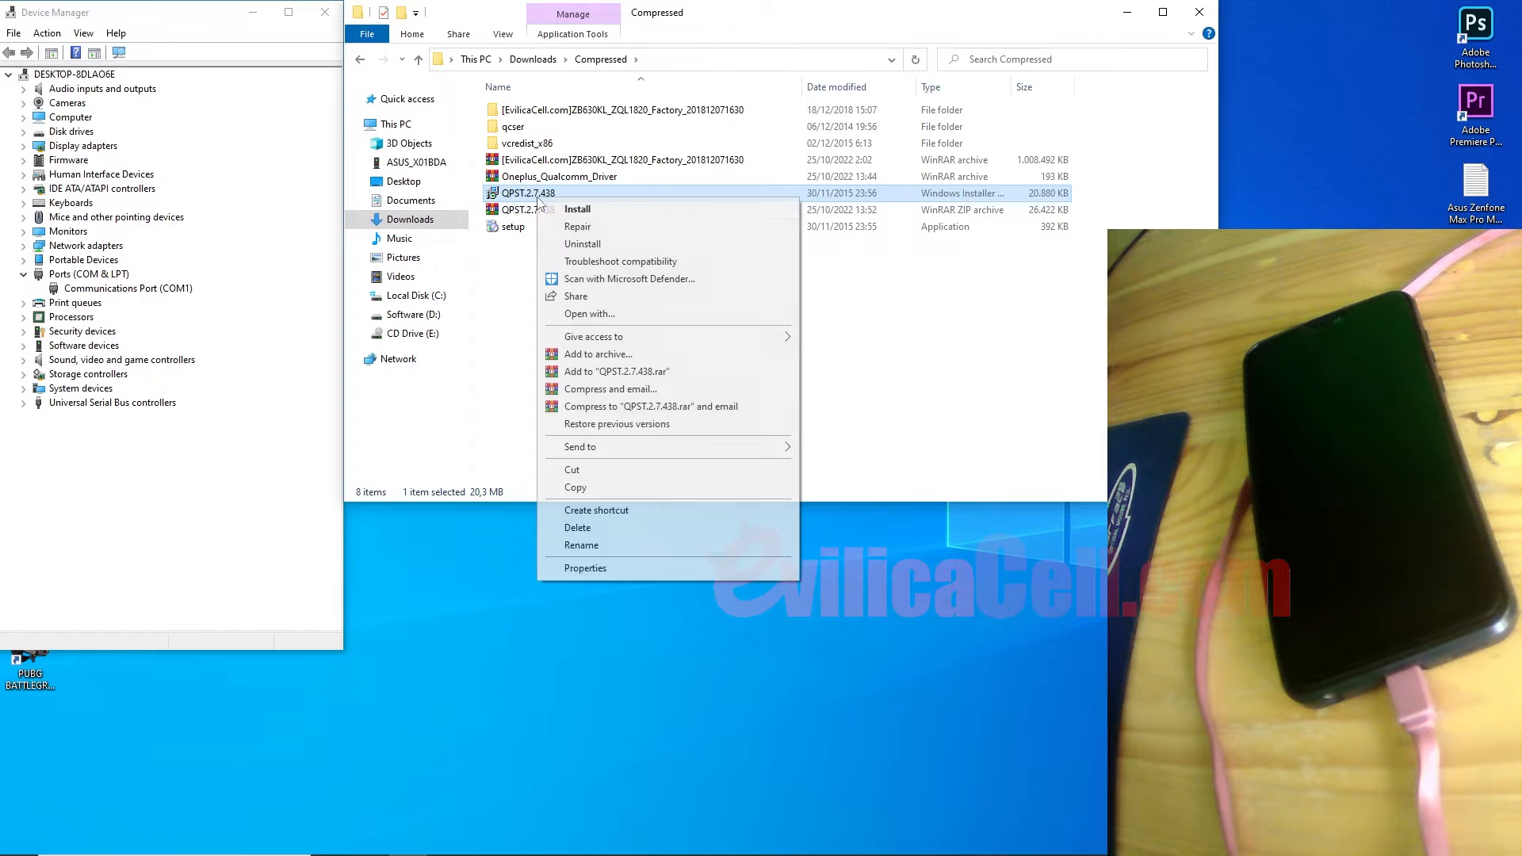
left_click(576, 209)
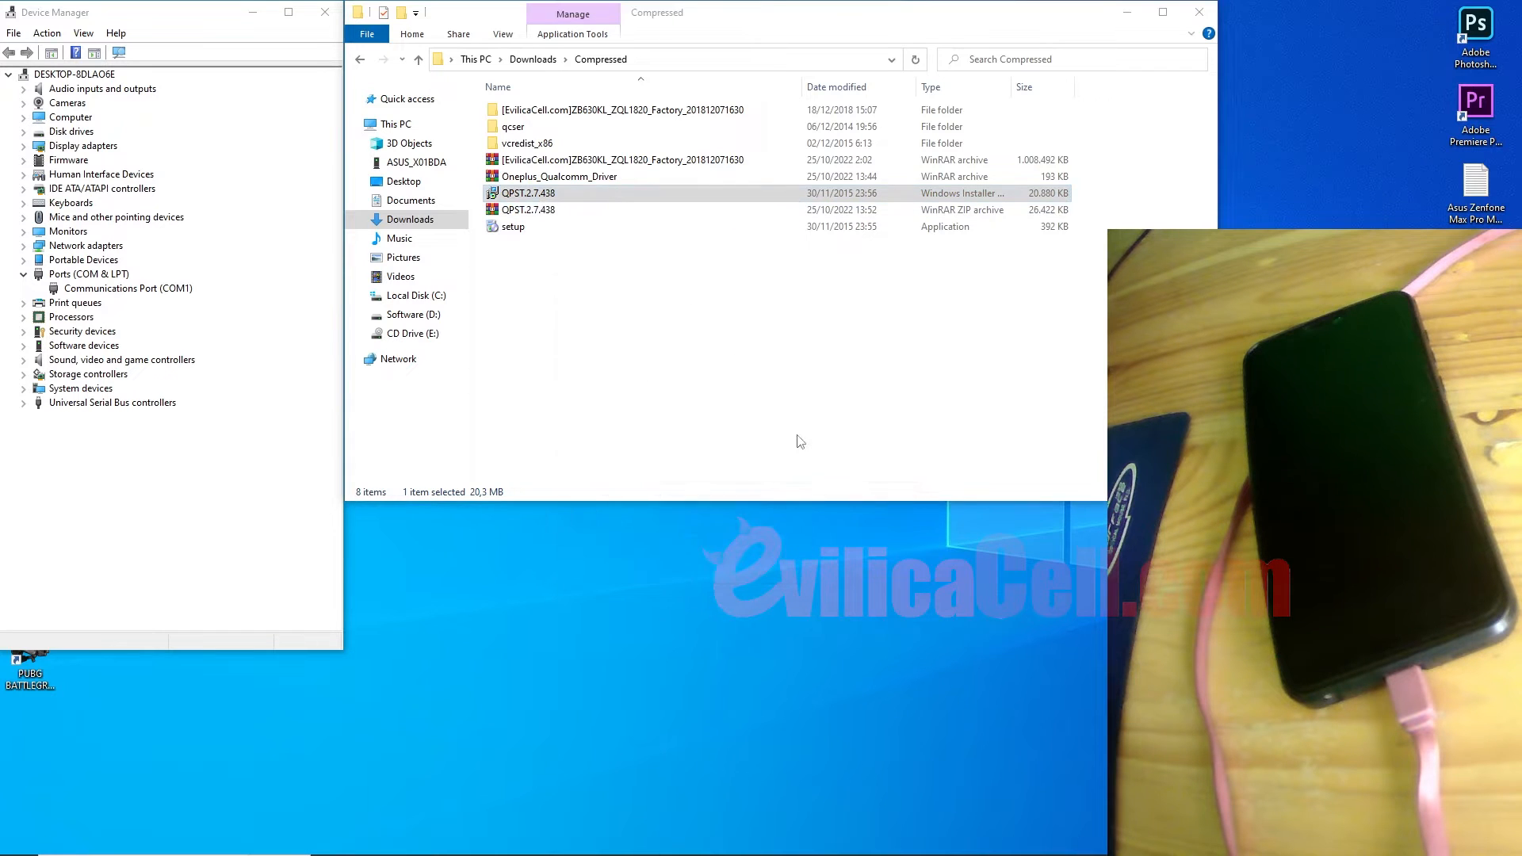
left_click(911, 571)
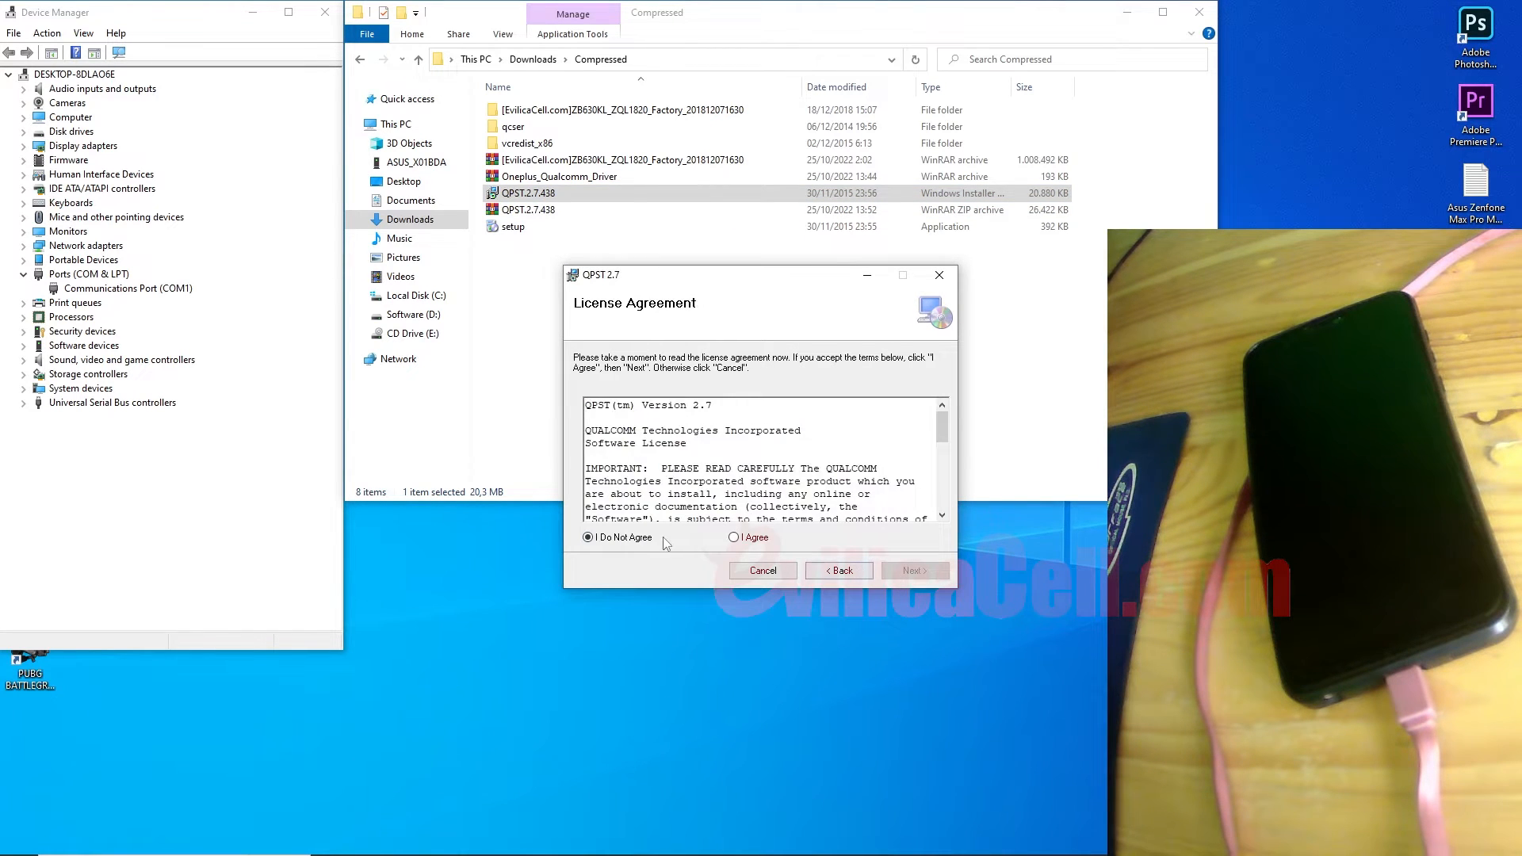
left_click(747, 543)
left_click(889, 572)
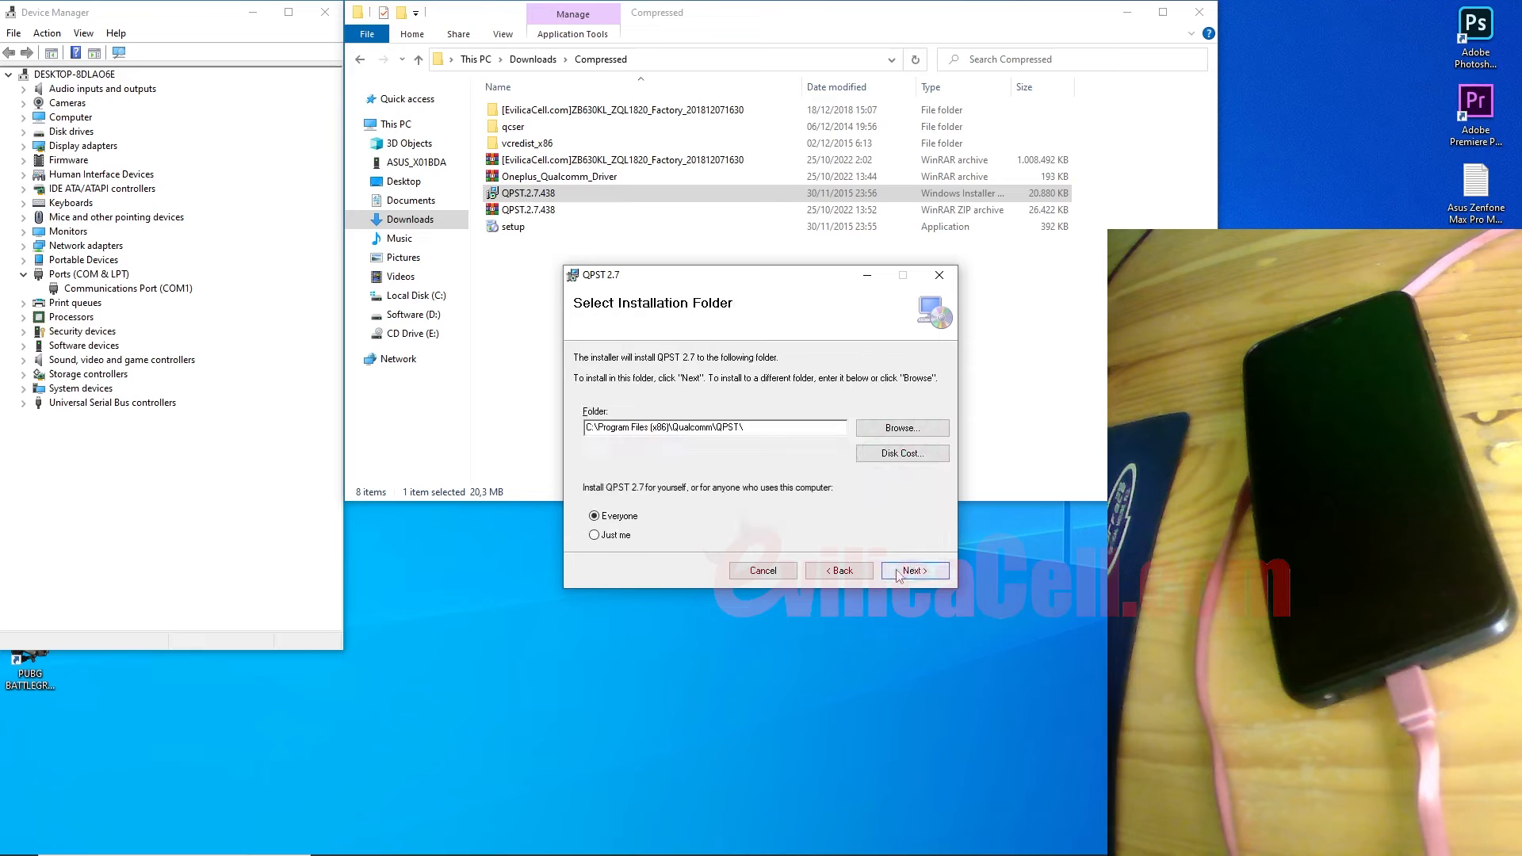
left_click(893, 573)
left_click(893, 572)
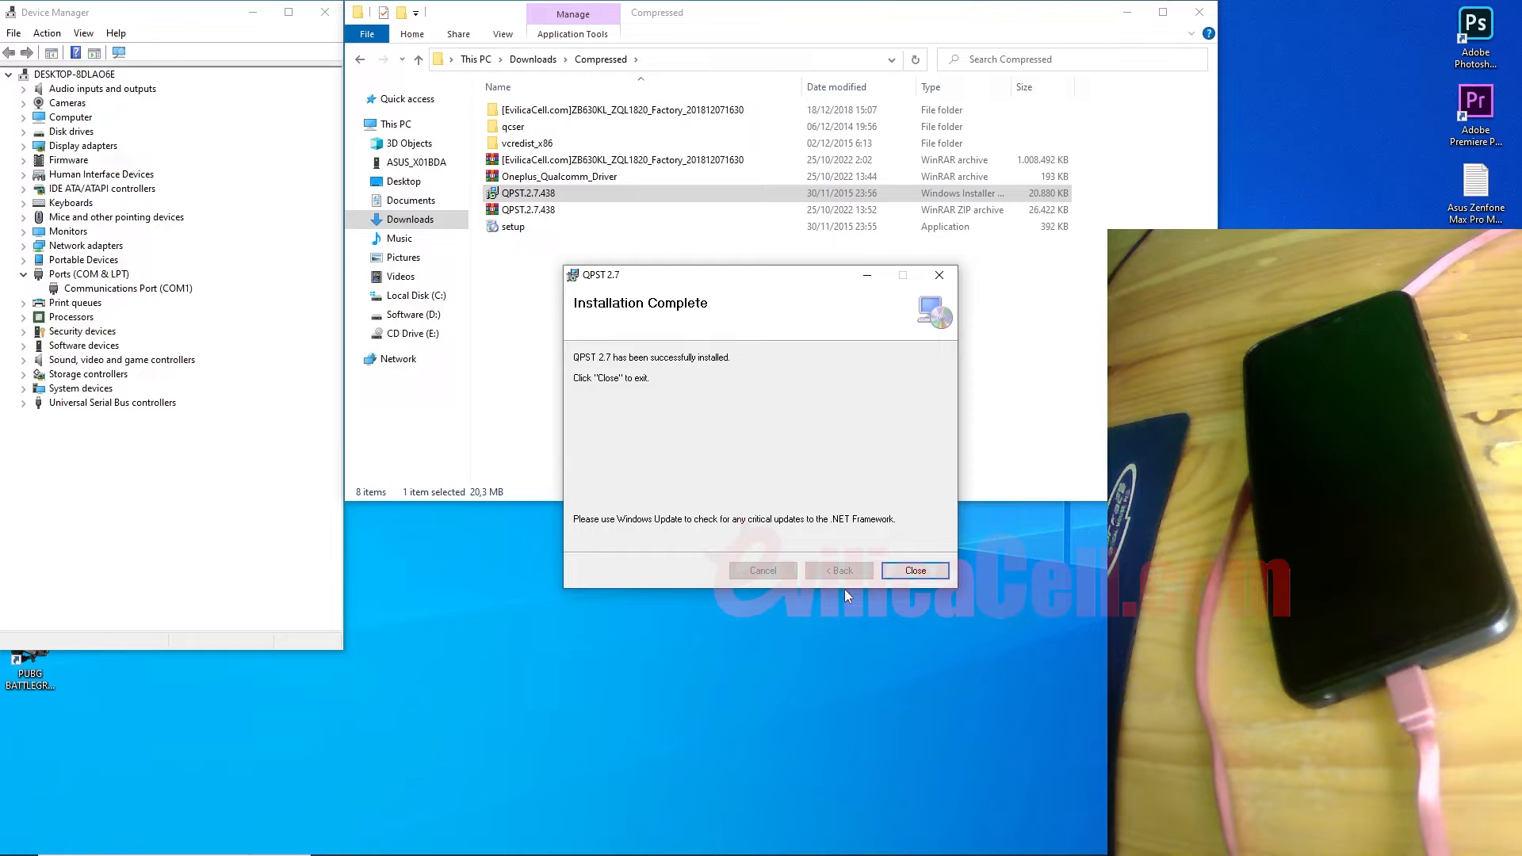
left_click(905, 570)
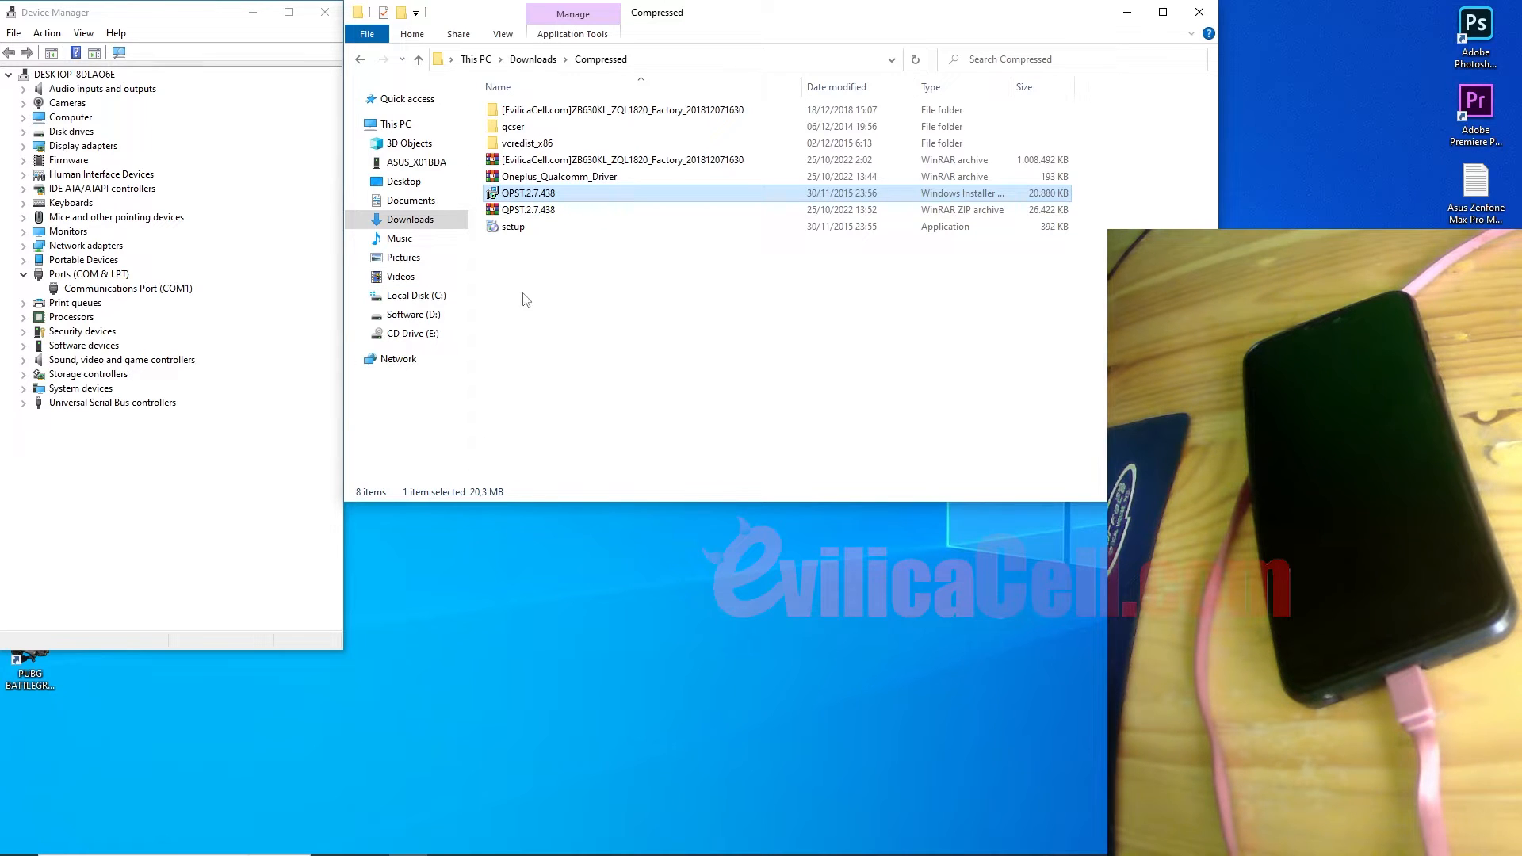
Step: Run QFIL as administrator from the Start menu and reposition its window
left_click(22, 847)
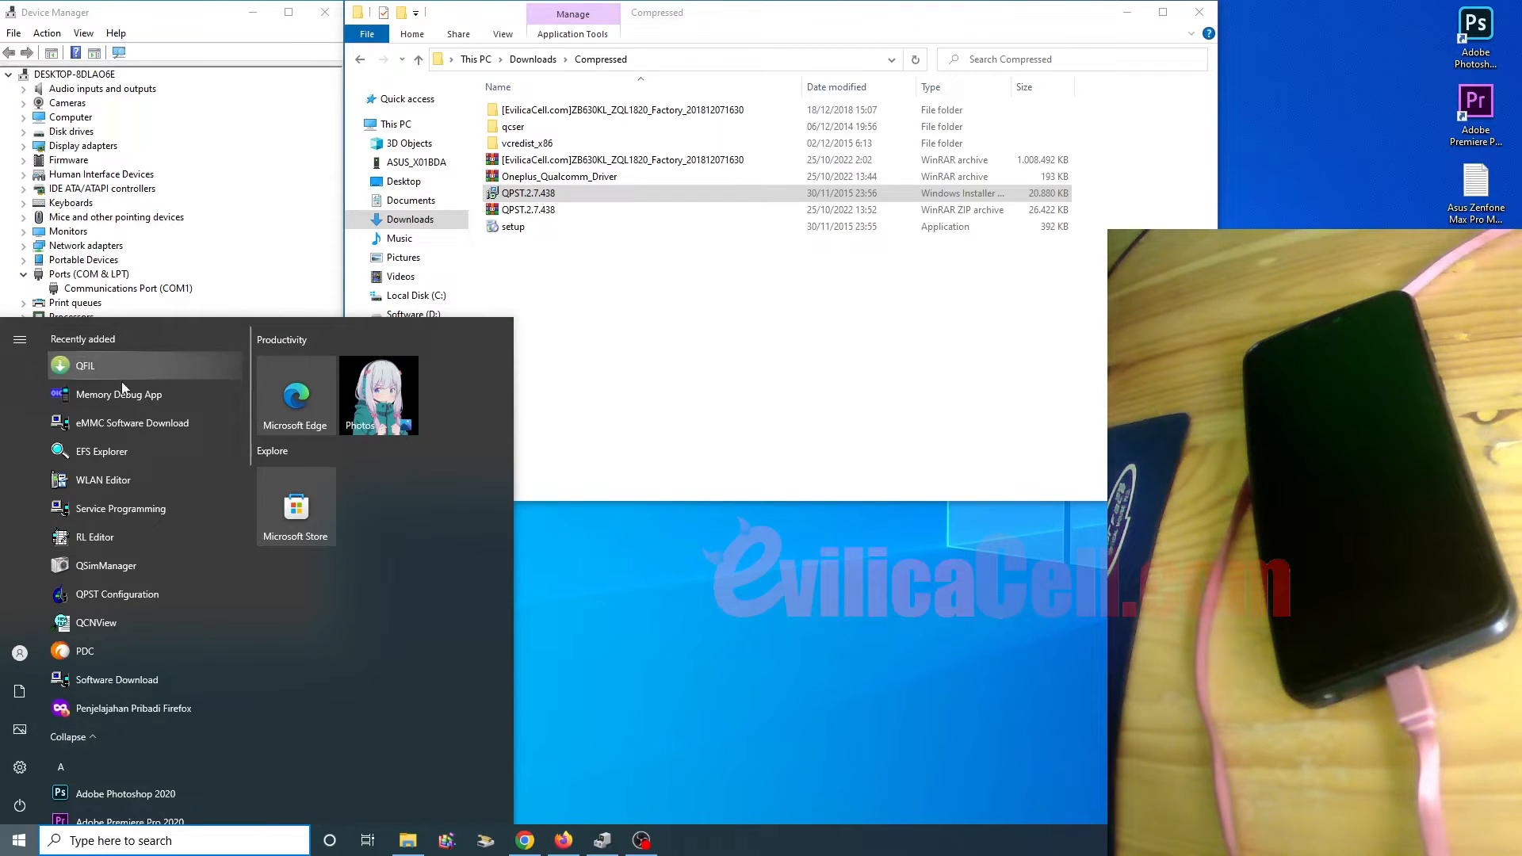
right_click(92, 370)
mouse_move(161, 411)
left_click(341, 442)
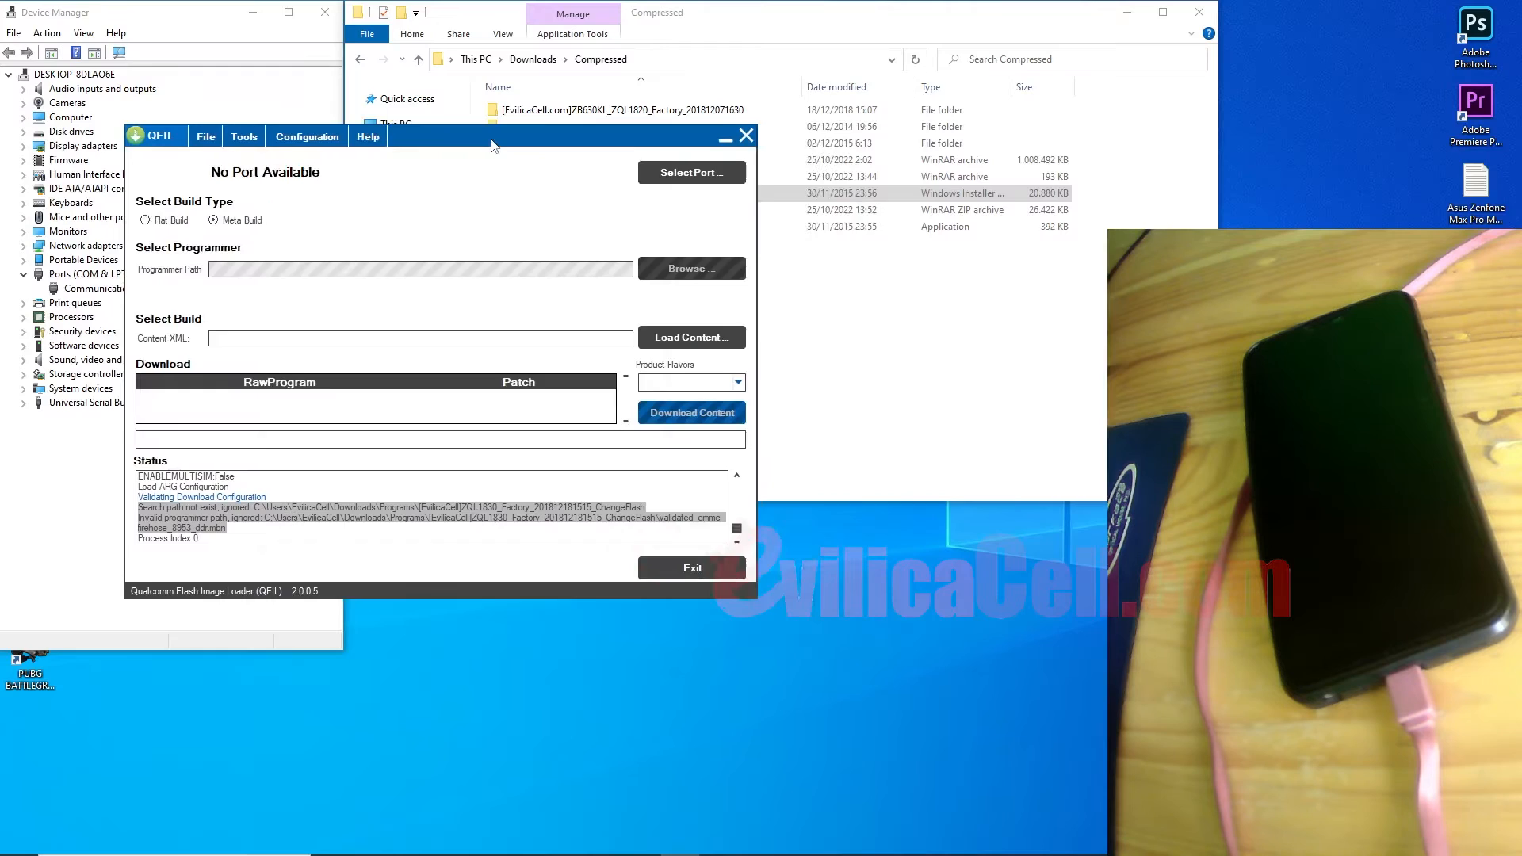
left_click_drag(491, 139, 712, 73)
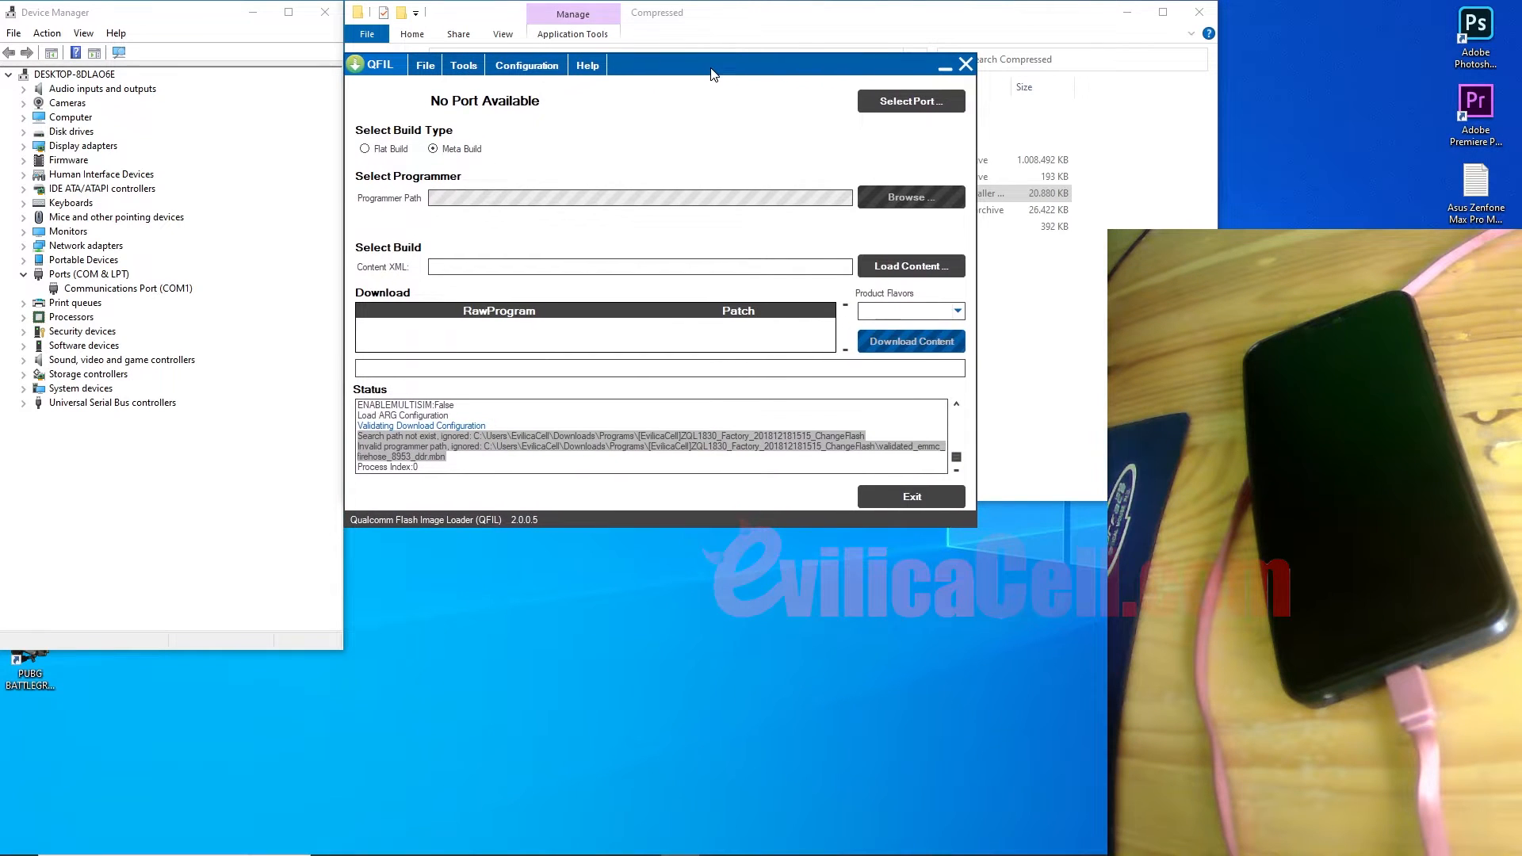
Step: Switch QFIL to Flat Build and browse for the programmer in Downloads › Compressed
left_click(378, 148)
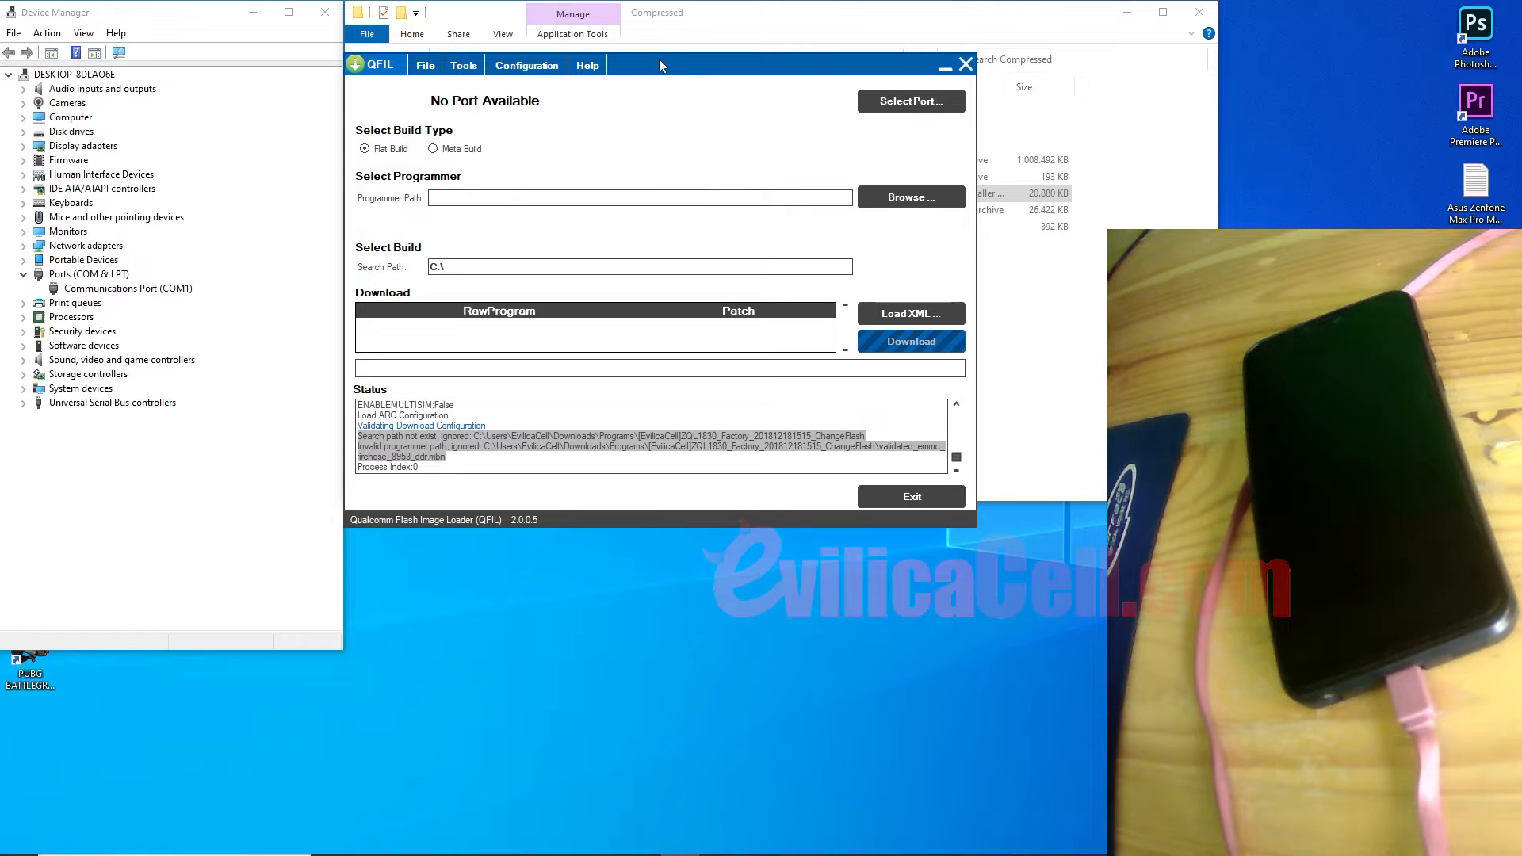
left_click_drag(664, 60, 665, 62)
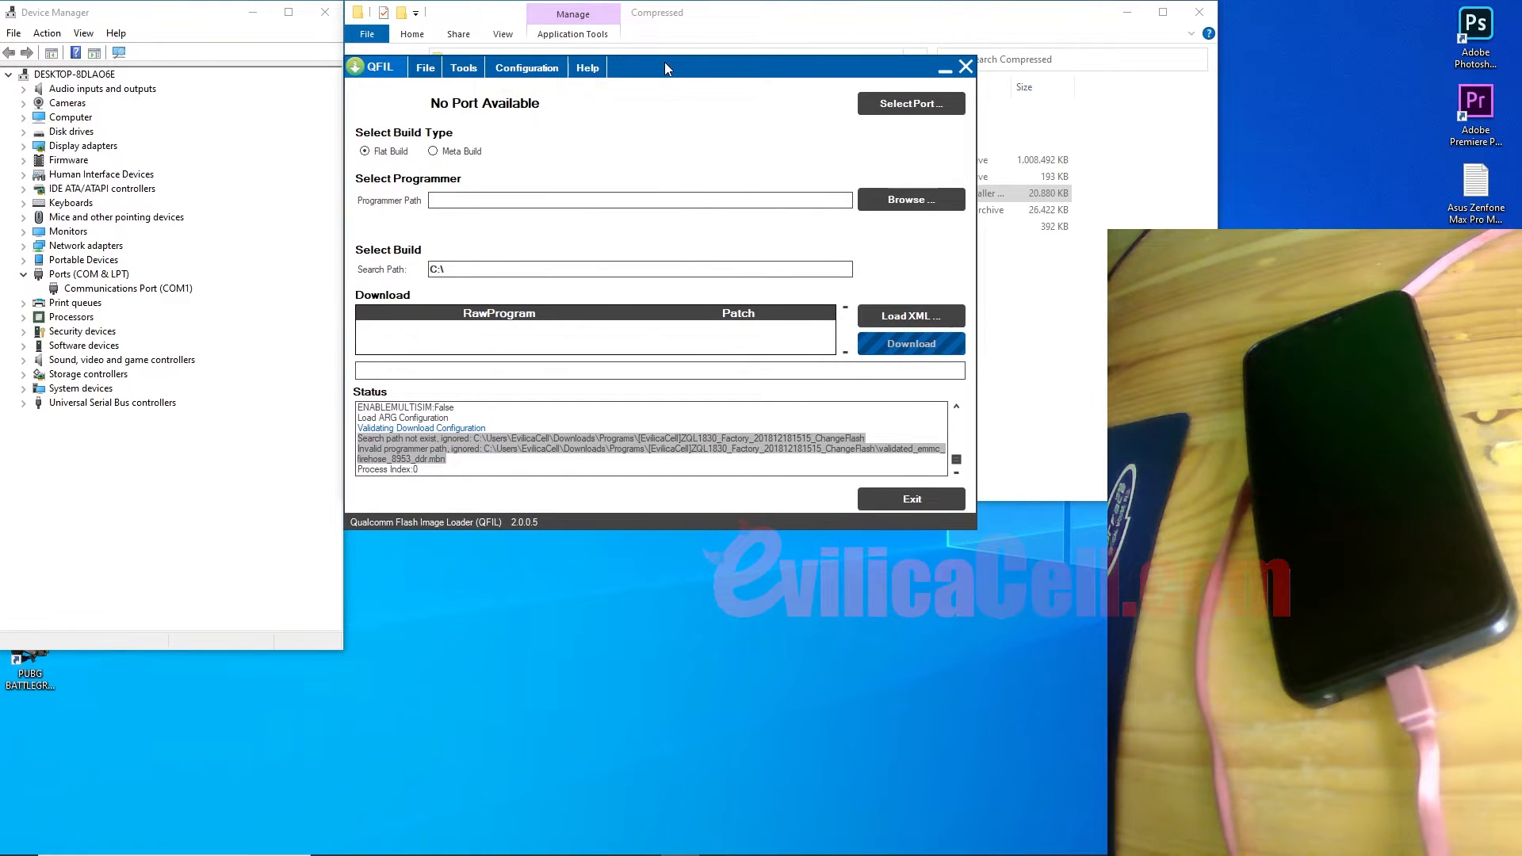
left_click(909, 199)
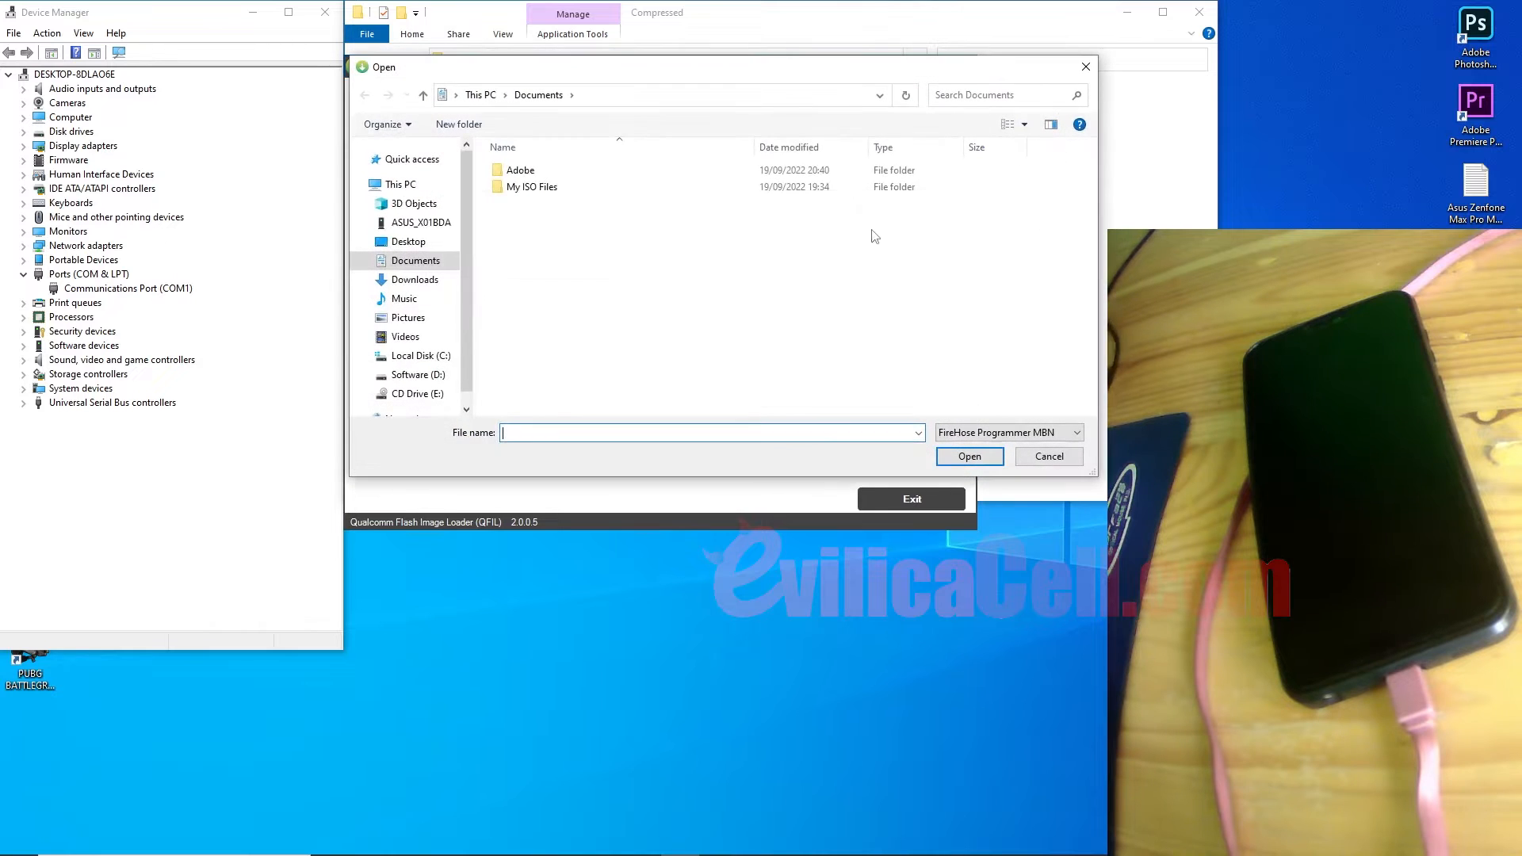
left_click(410, 280)
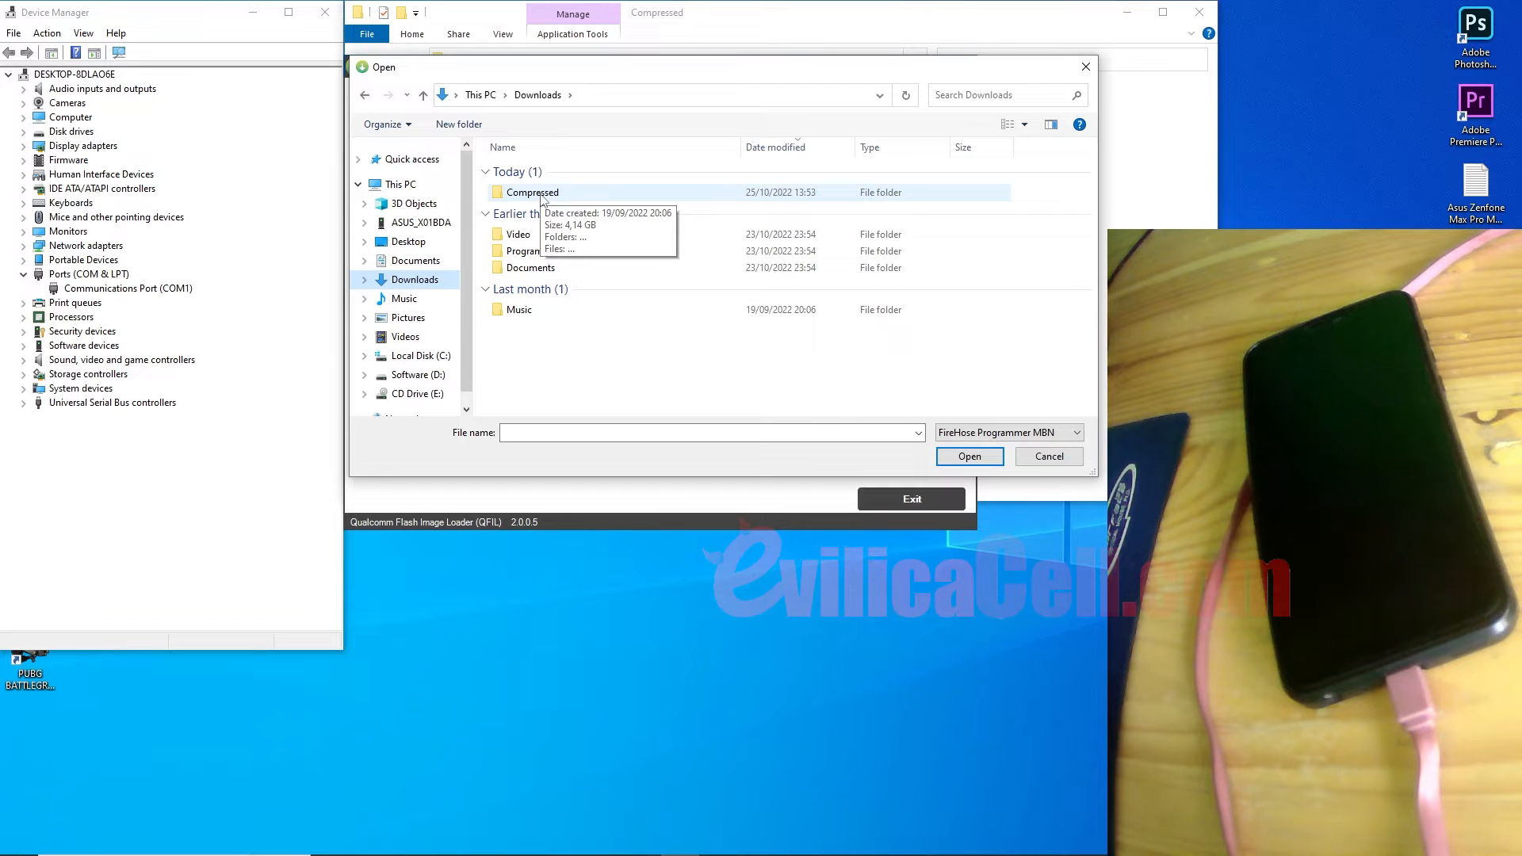
double_click(543, 197)
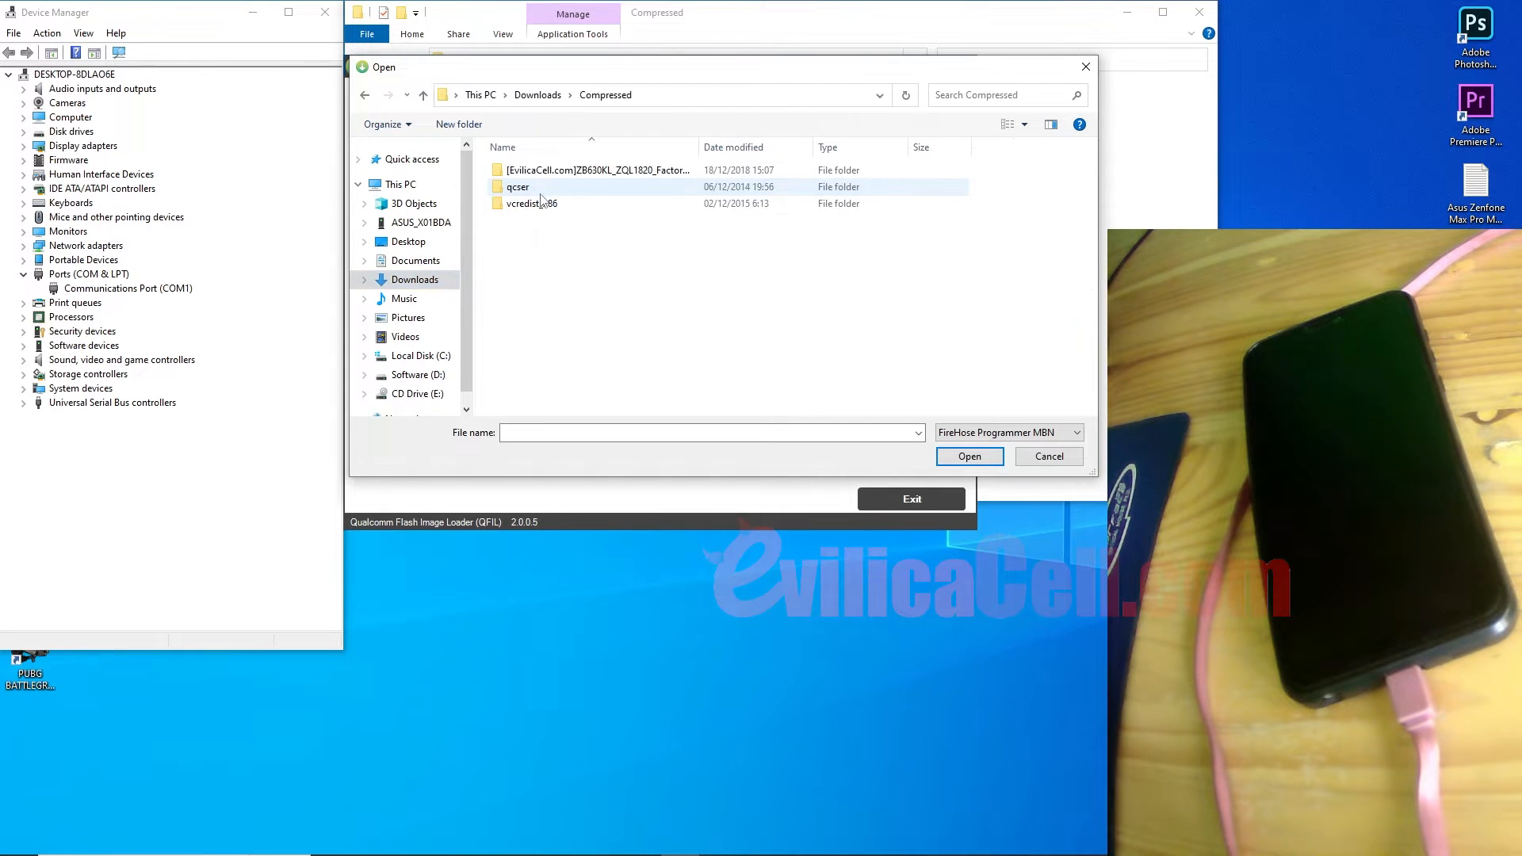
Step: Widen the Name column and open the [EvilicaCell.com]ZB630KL_ZQL1820_Factory folder
left_click(692, 146)
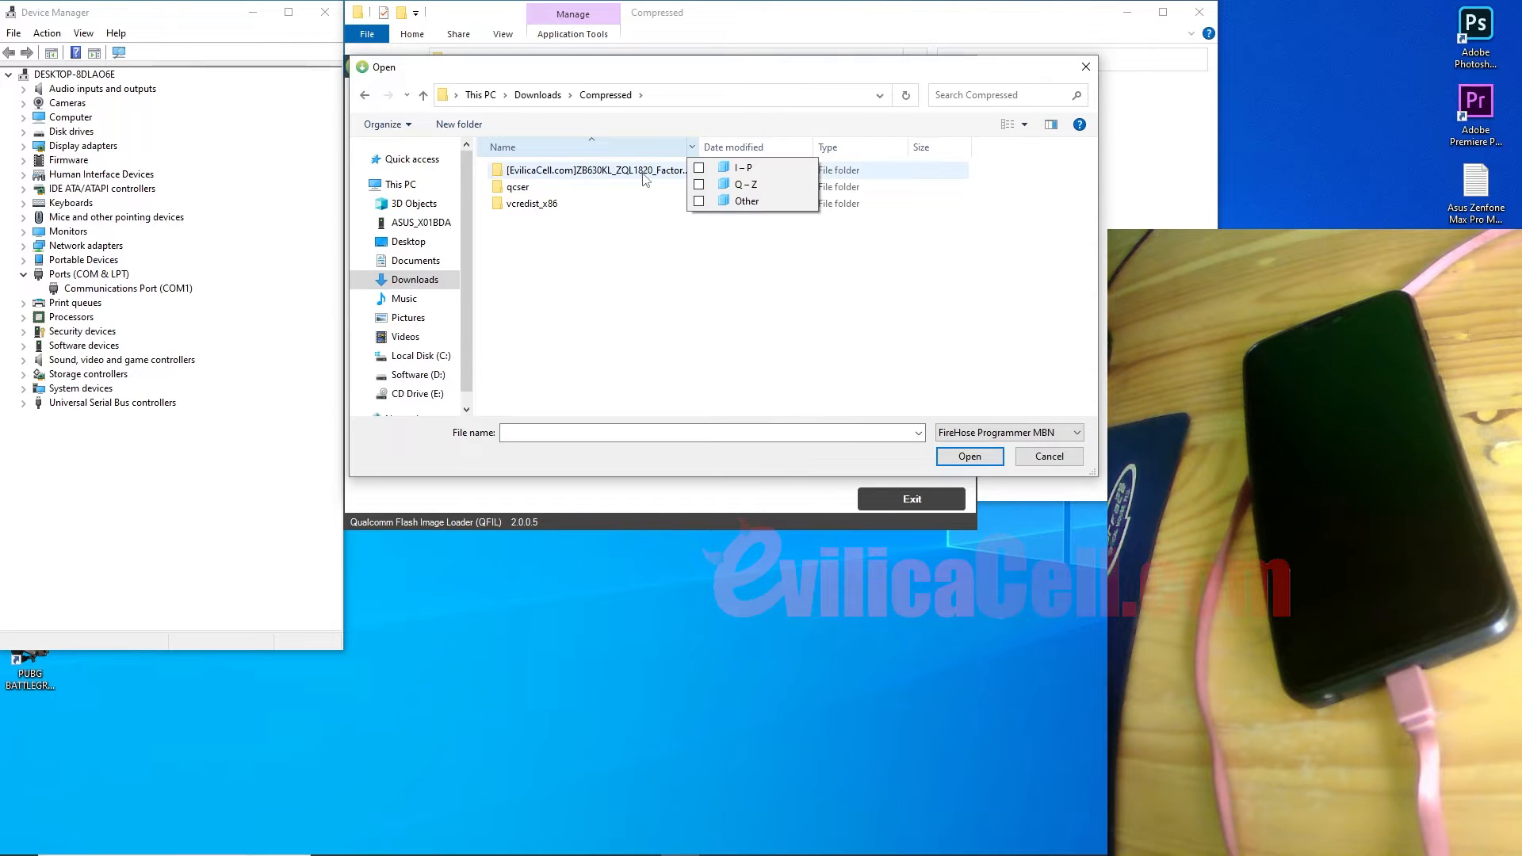
left_click(697, 145)
double_click(697, 145)
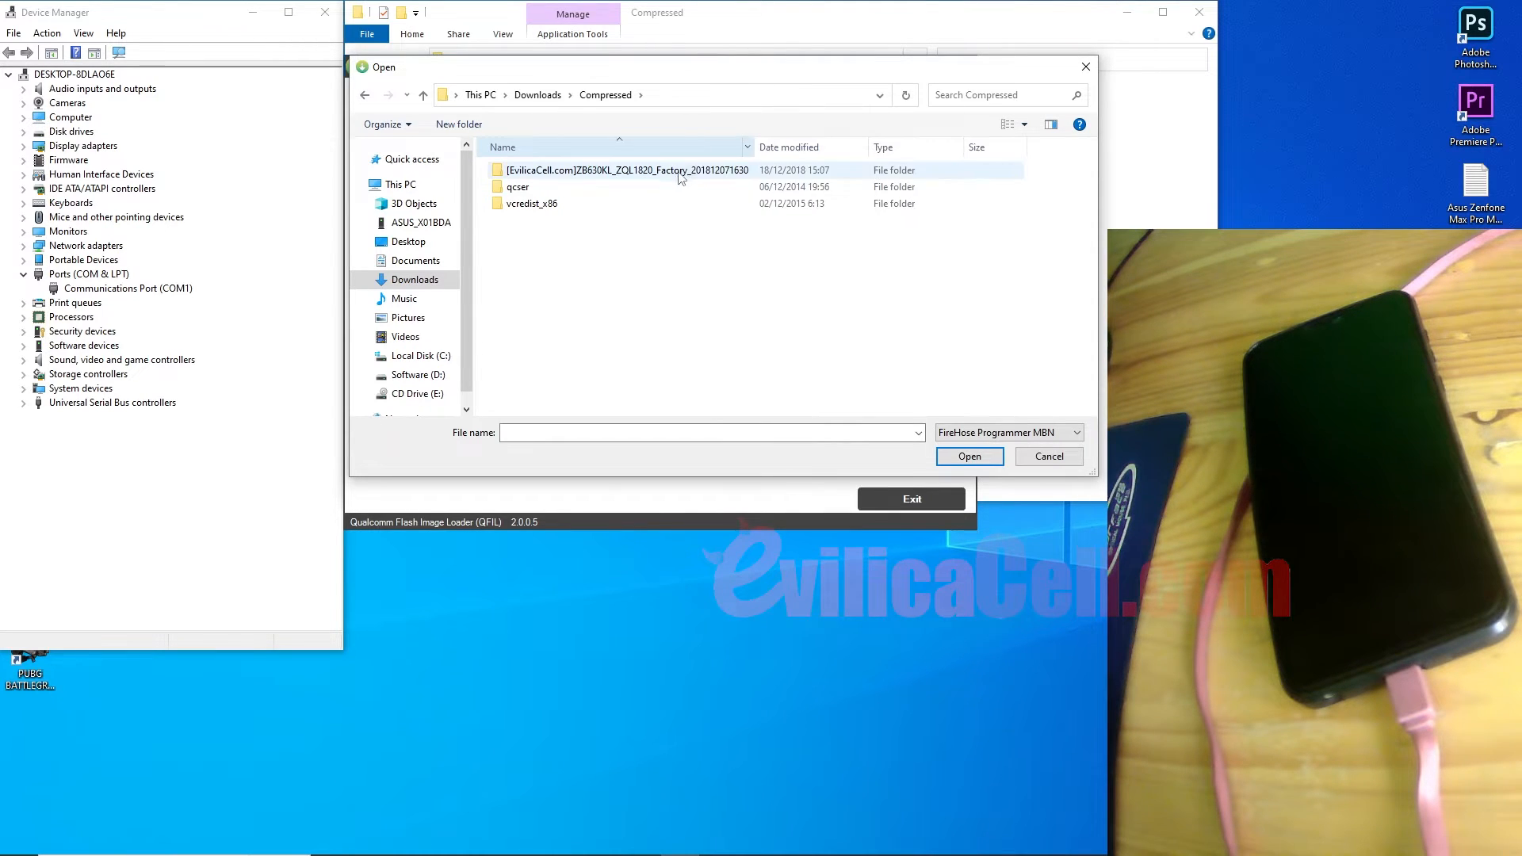
left_click(677, 176)
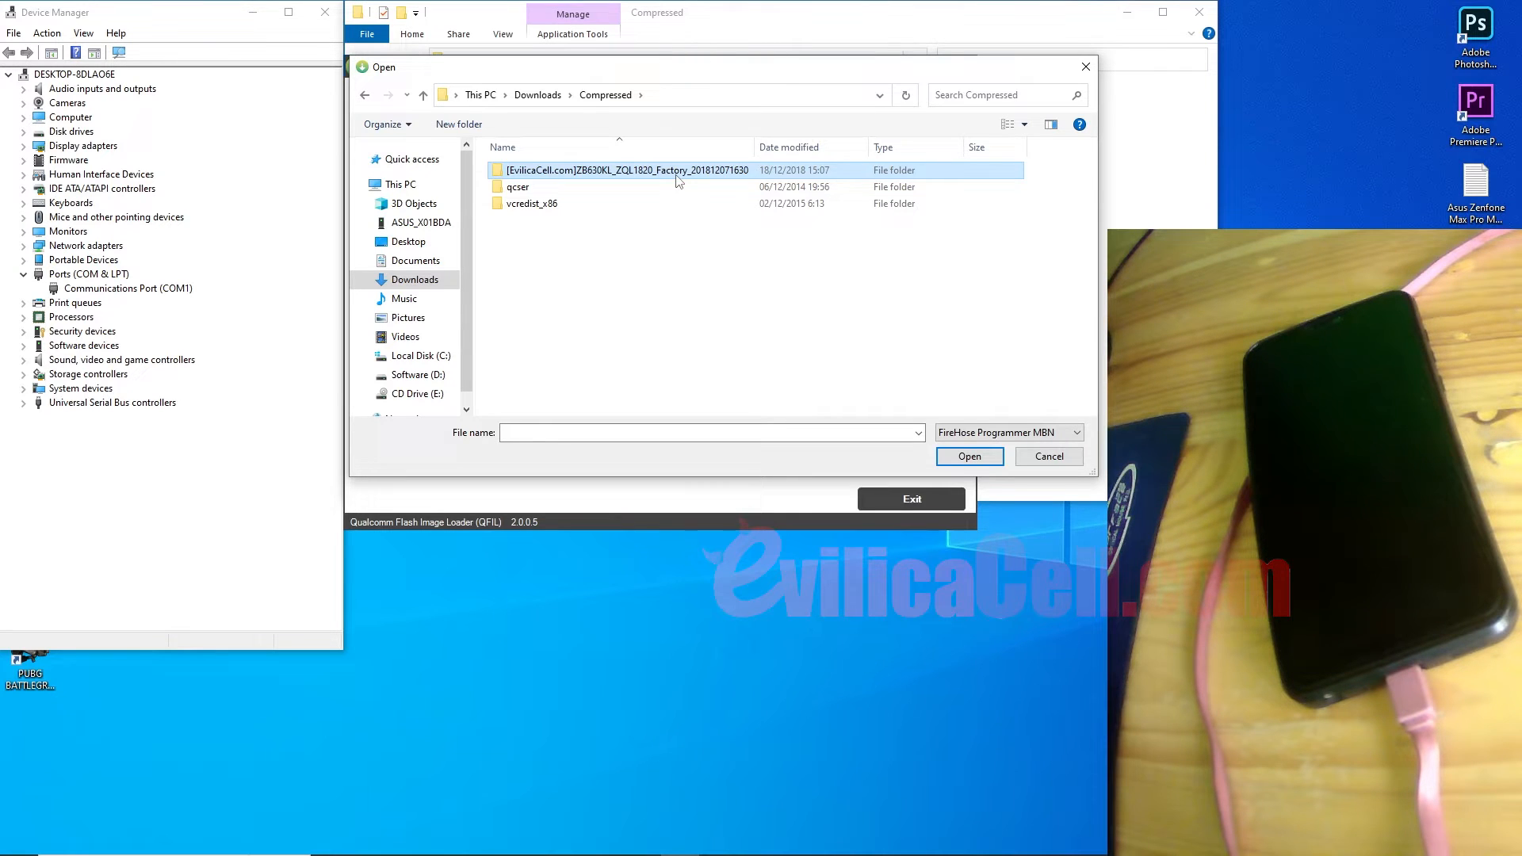
double_click(677, 173)
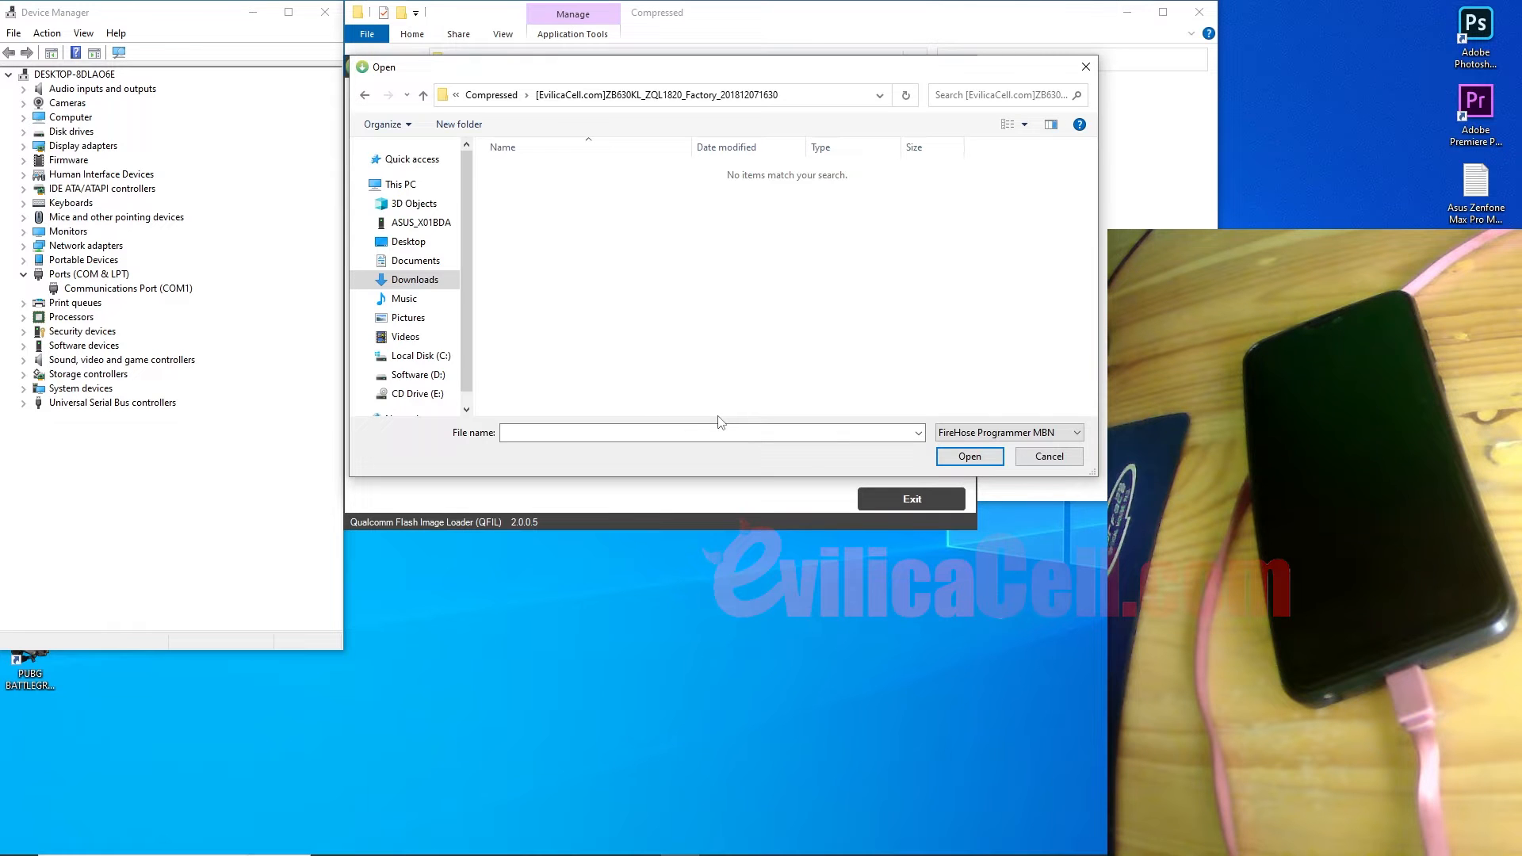
Step: Cancel the file picker and look through the qcser and ZB630KL folders in File Explorer
left_click(1038, 457)
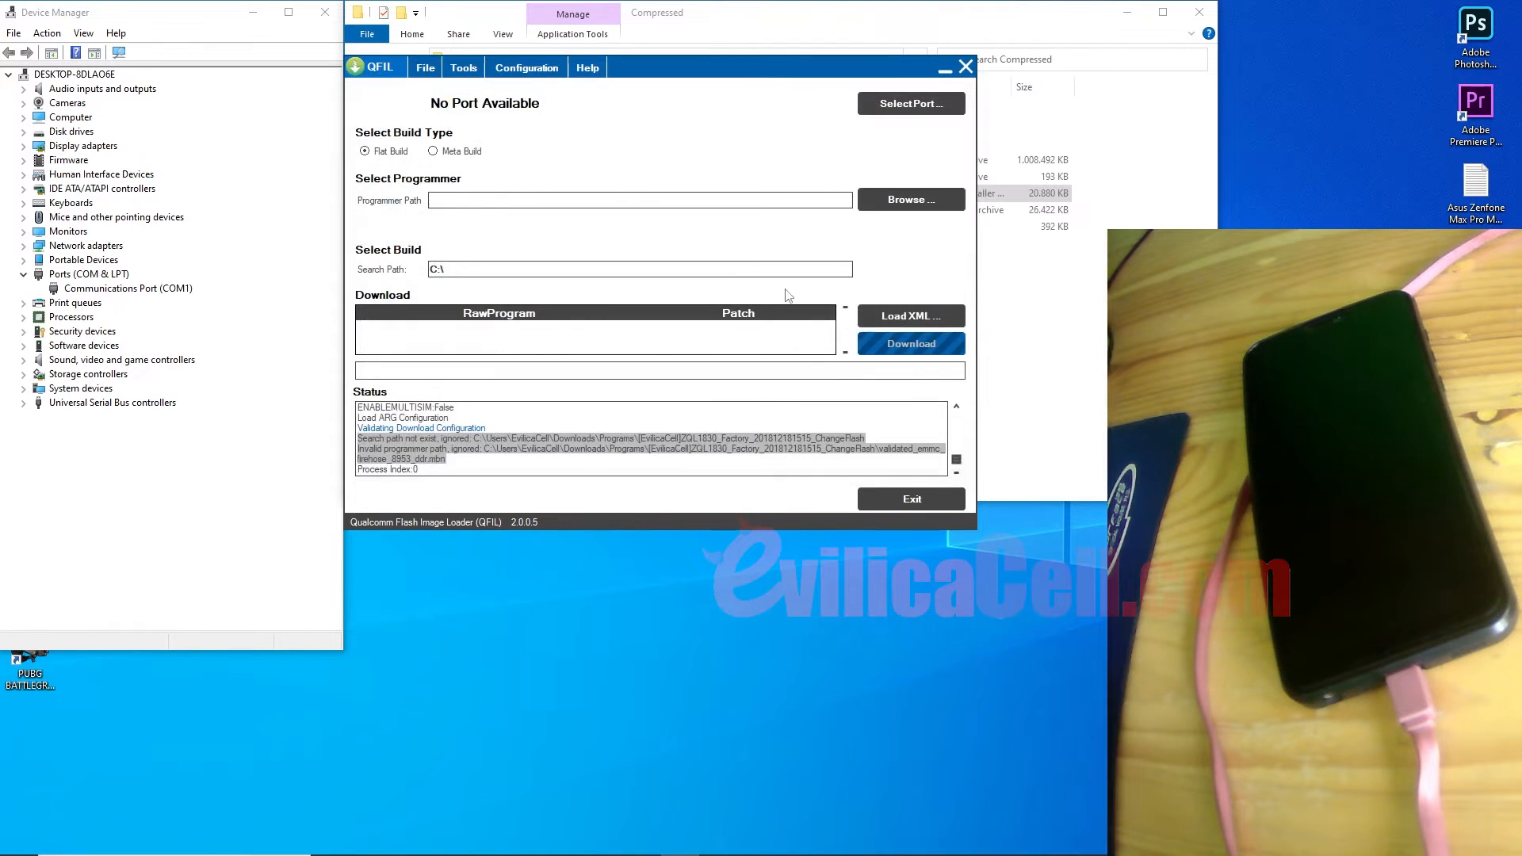
left_click_drag(697, 67, 733, 363)
double_click(690, 123)
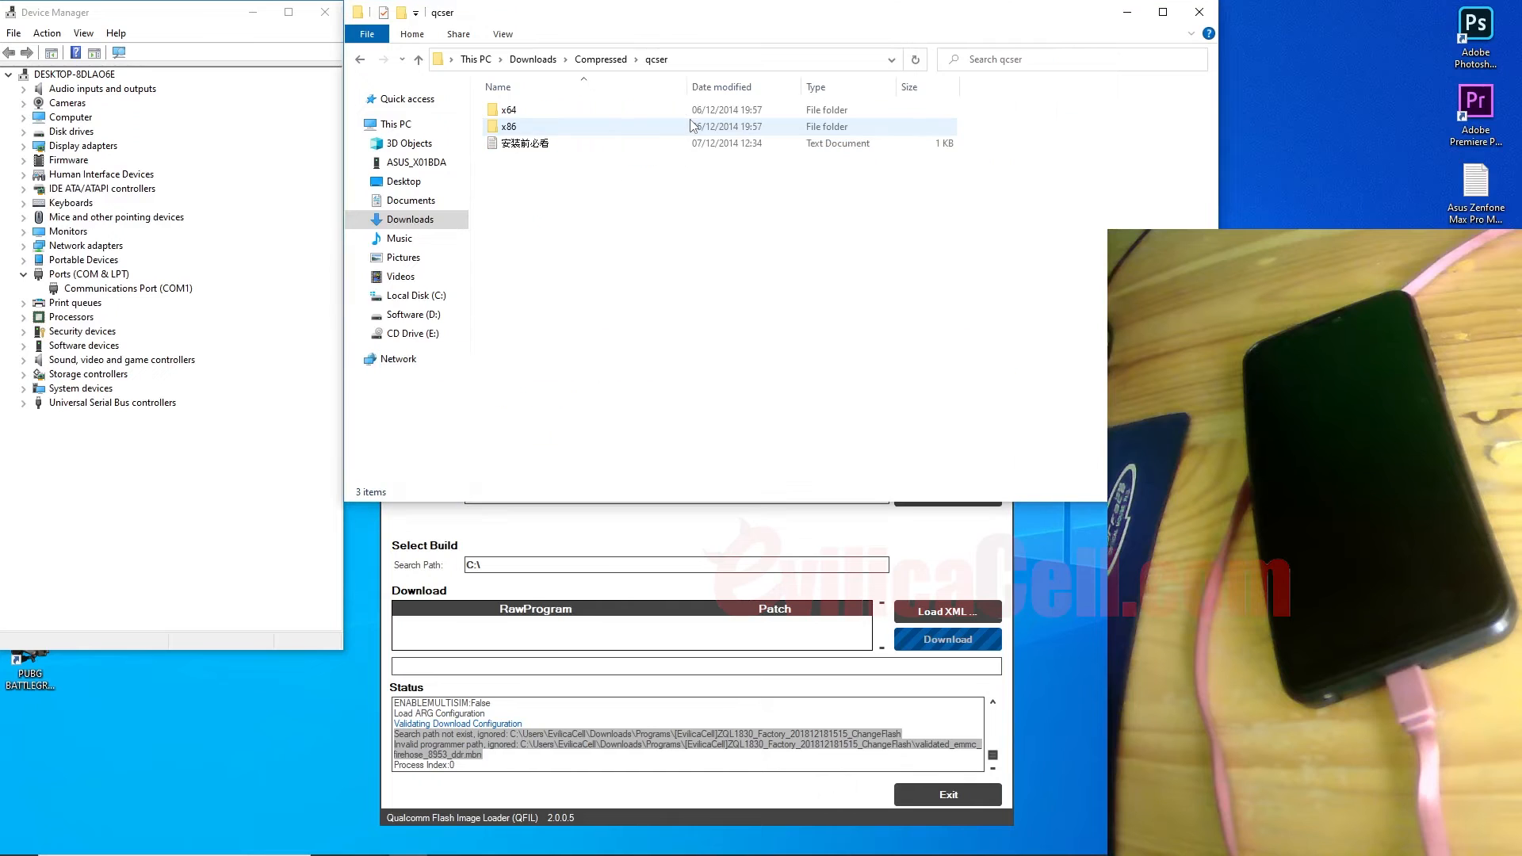
left_click(601, 58)
double_click(563, 110)
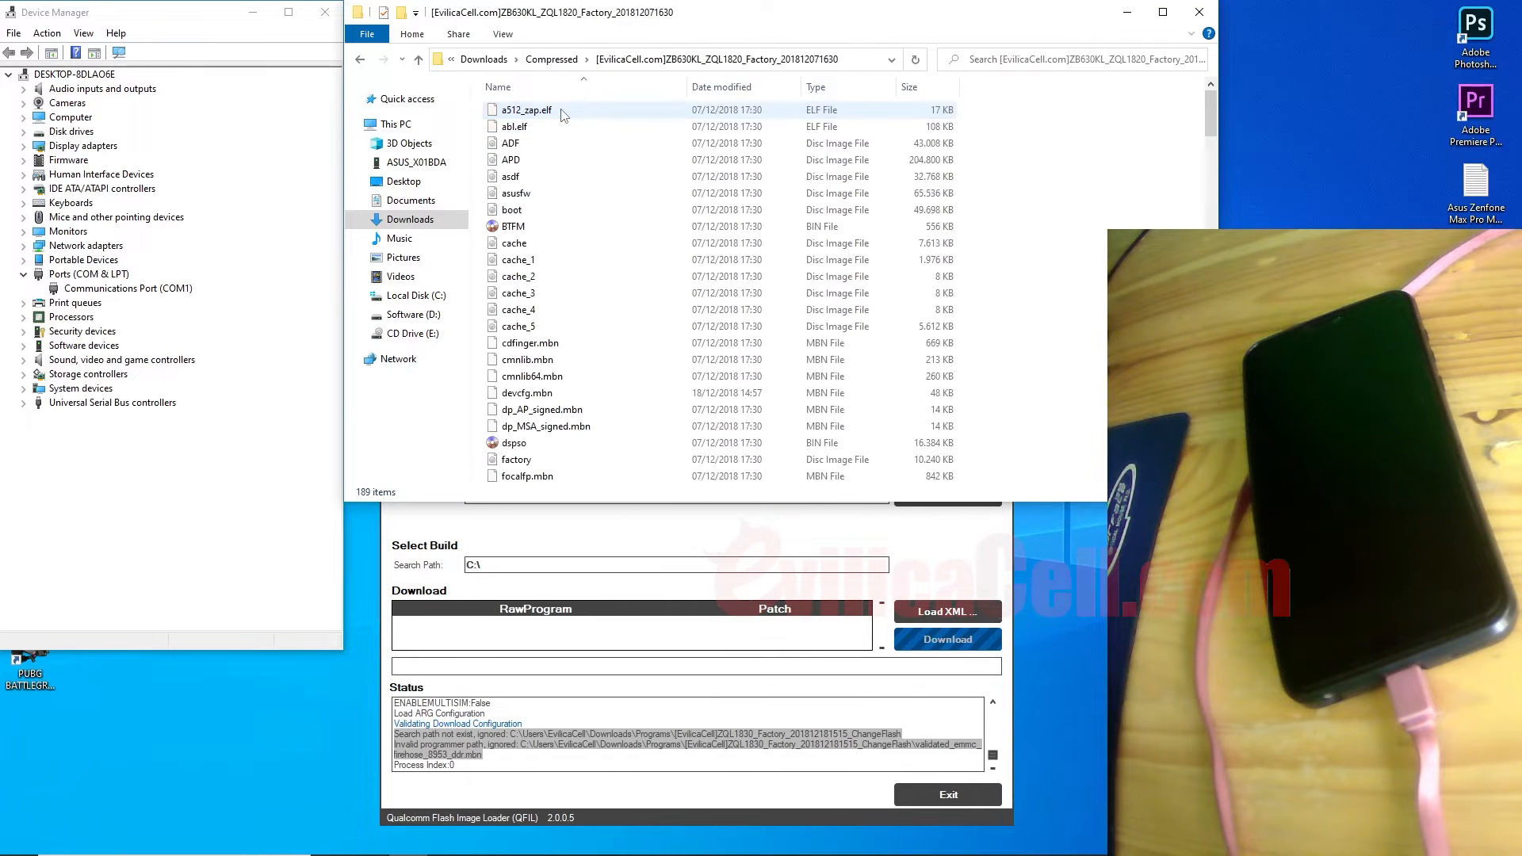
left_click(751, 543)
left_click_drag(740, 374, 700, 84)
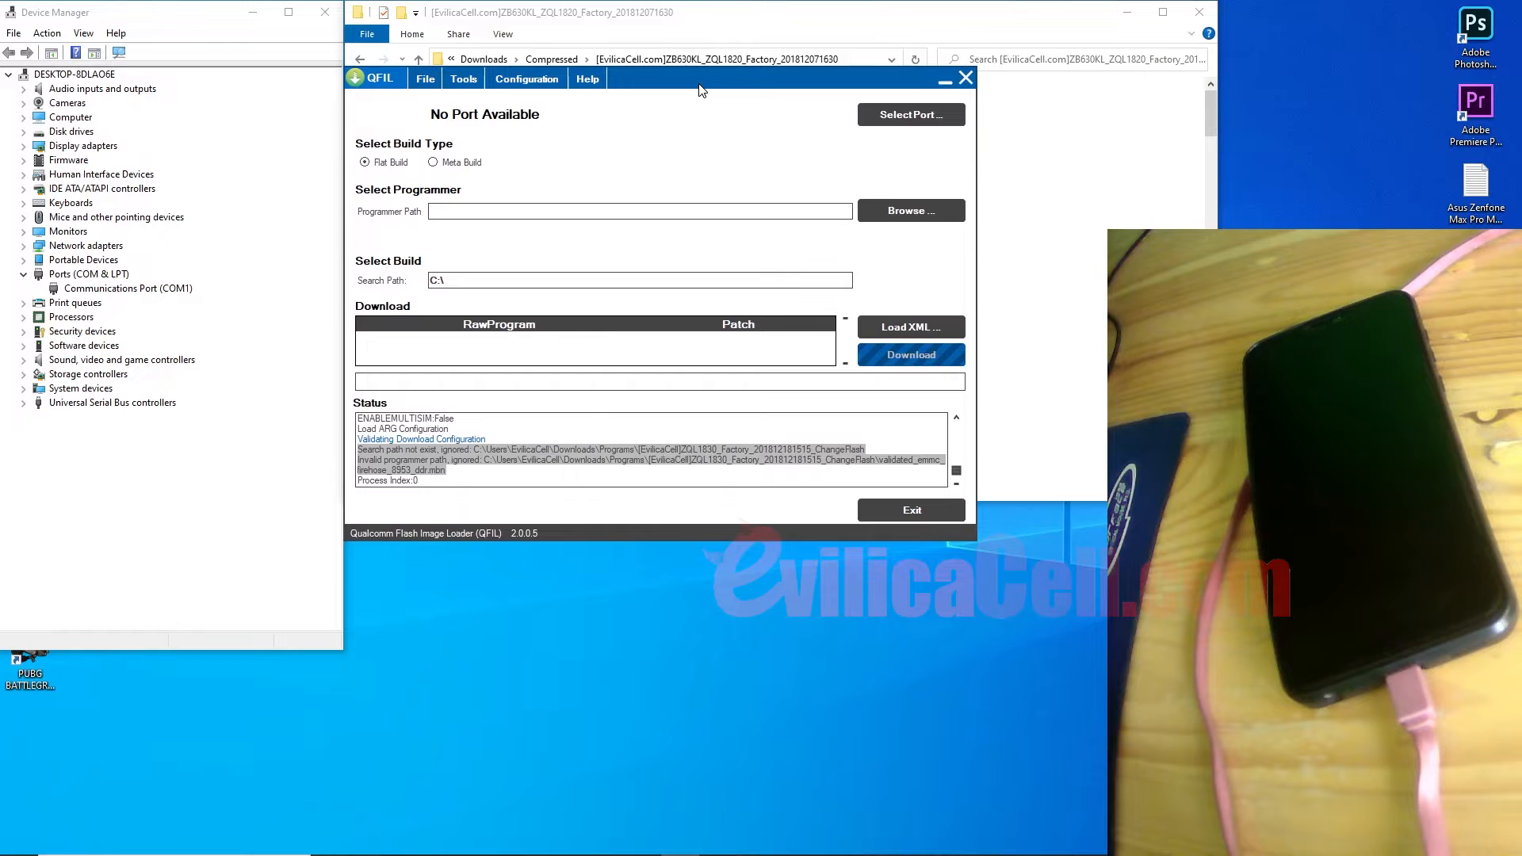
Step: Reopen the programmer picker in the ZB630KL folder and try the All files and MBN filters
left_click(911, 211)
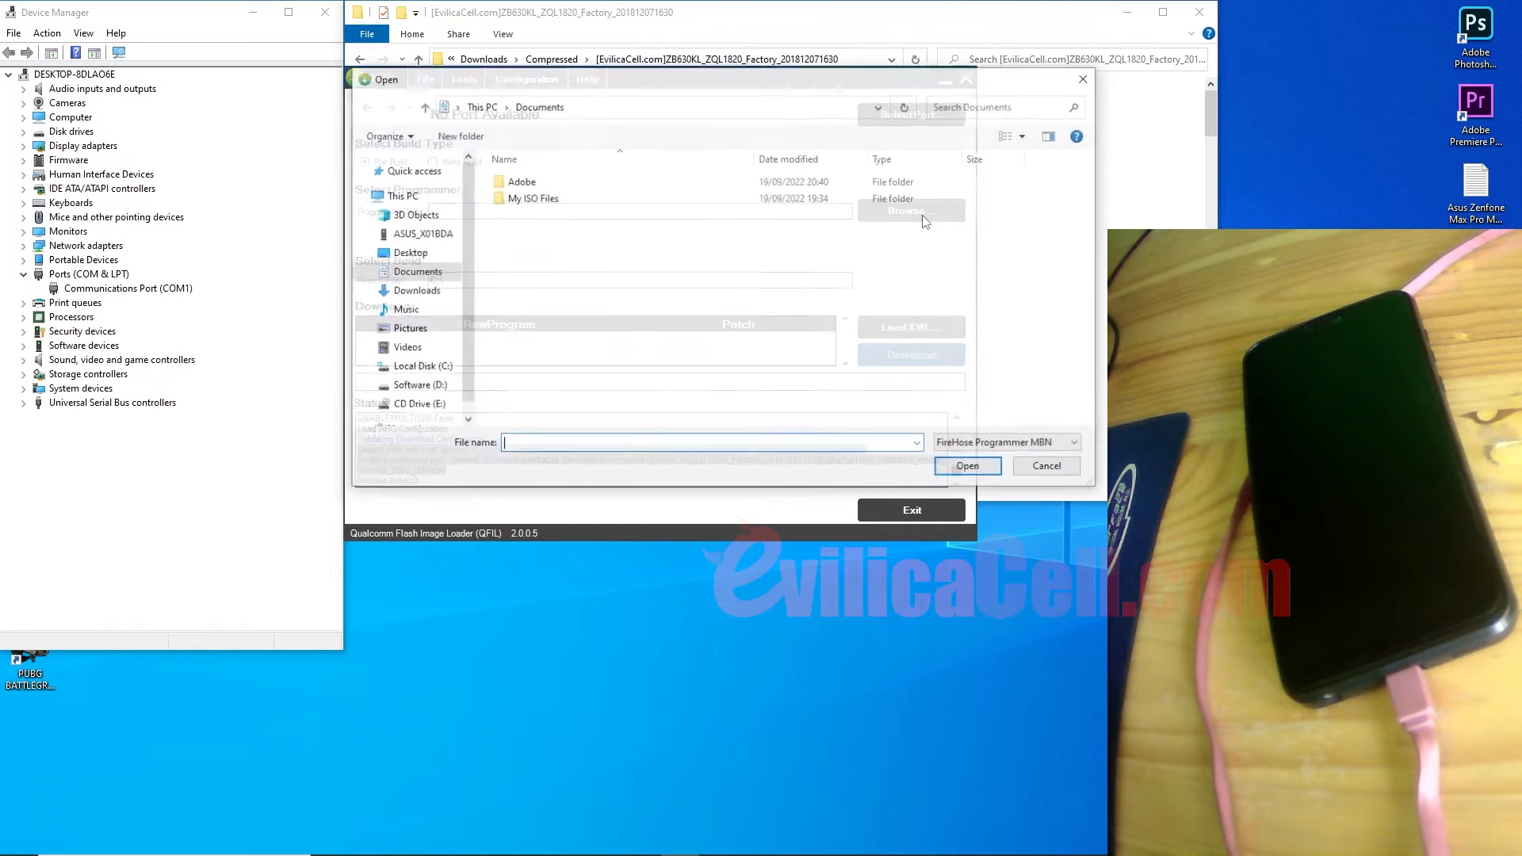
left_click(413, 290)
double_click(536, 205)
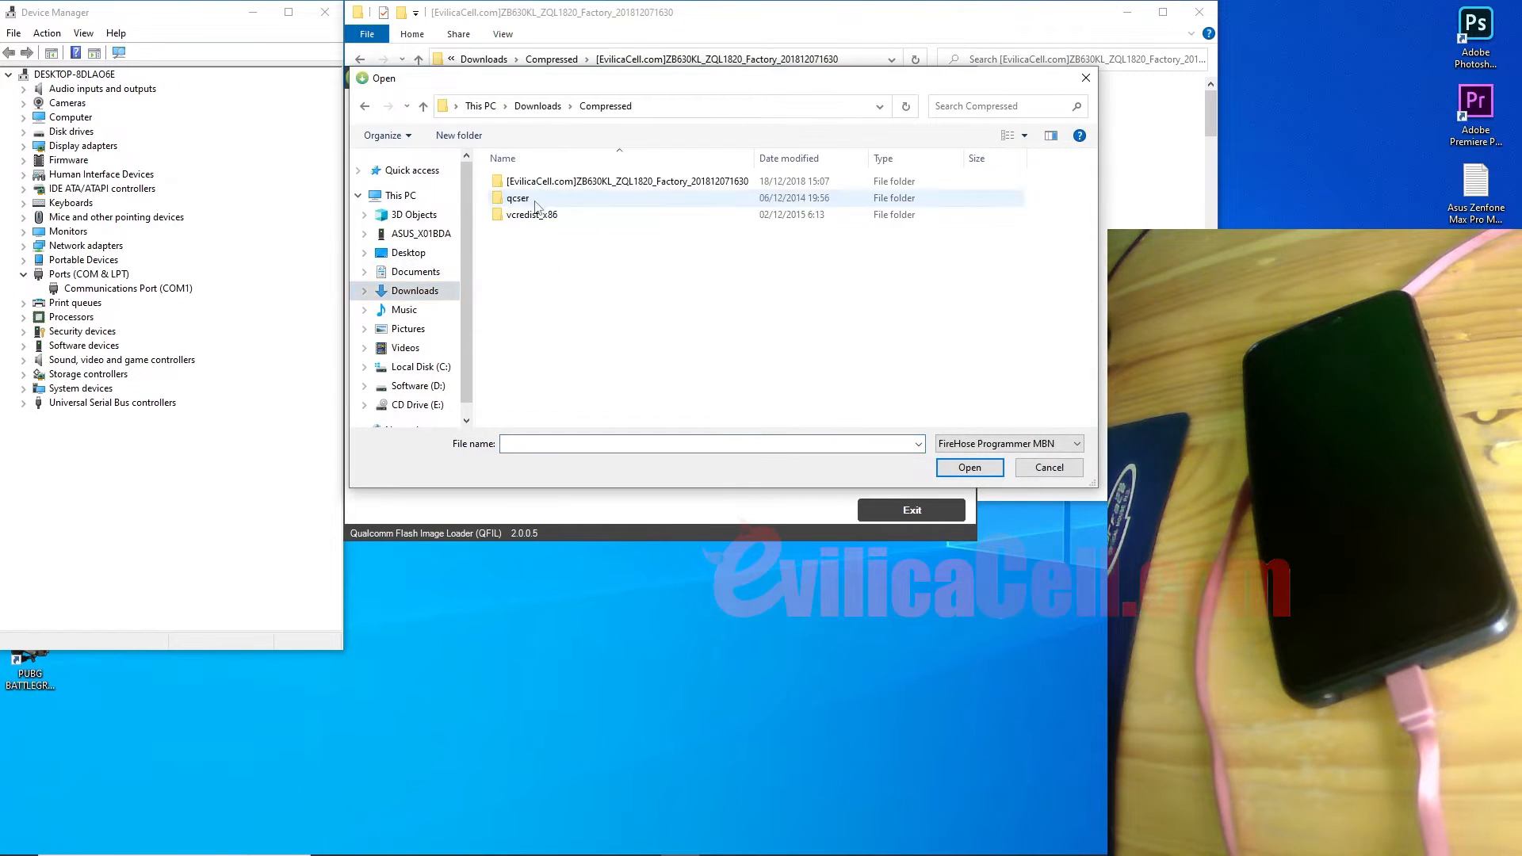
double_click(542, 188)
left_click(968, 443)
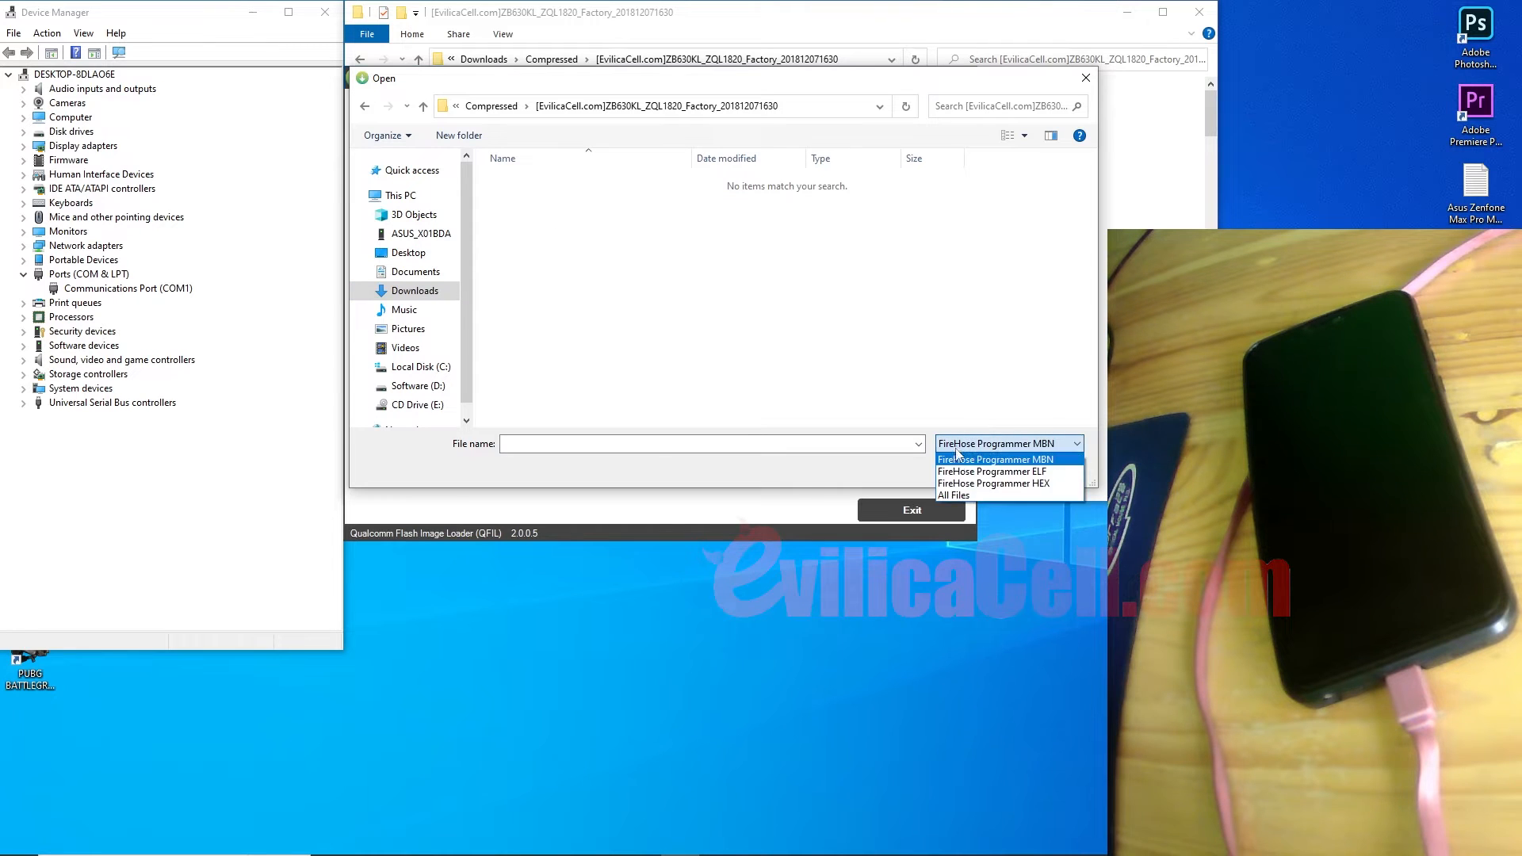
left_click(948, 497)
left_click(643, 297)
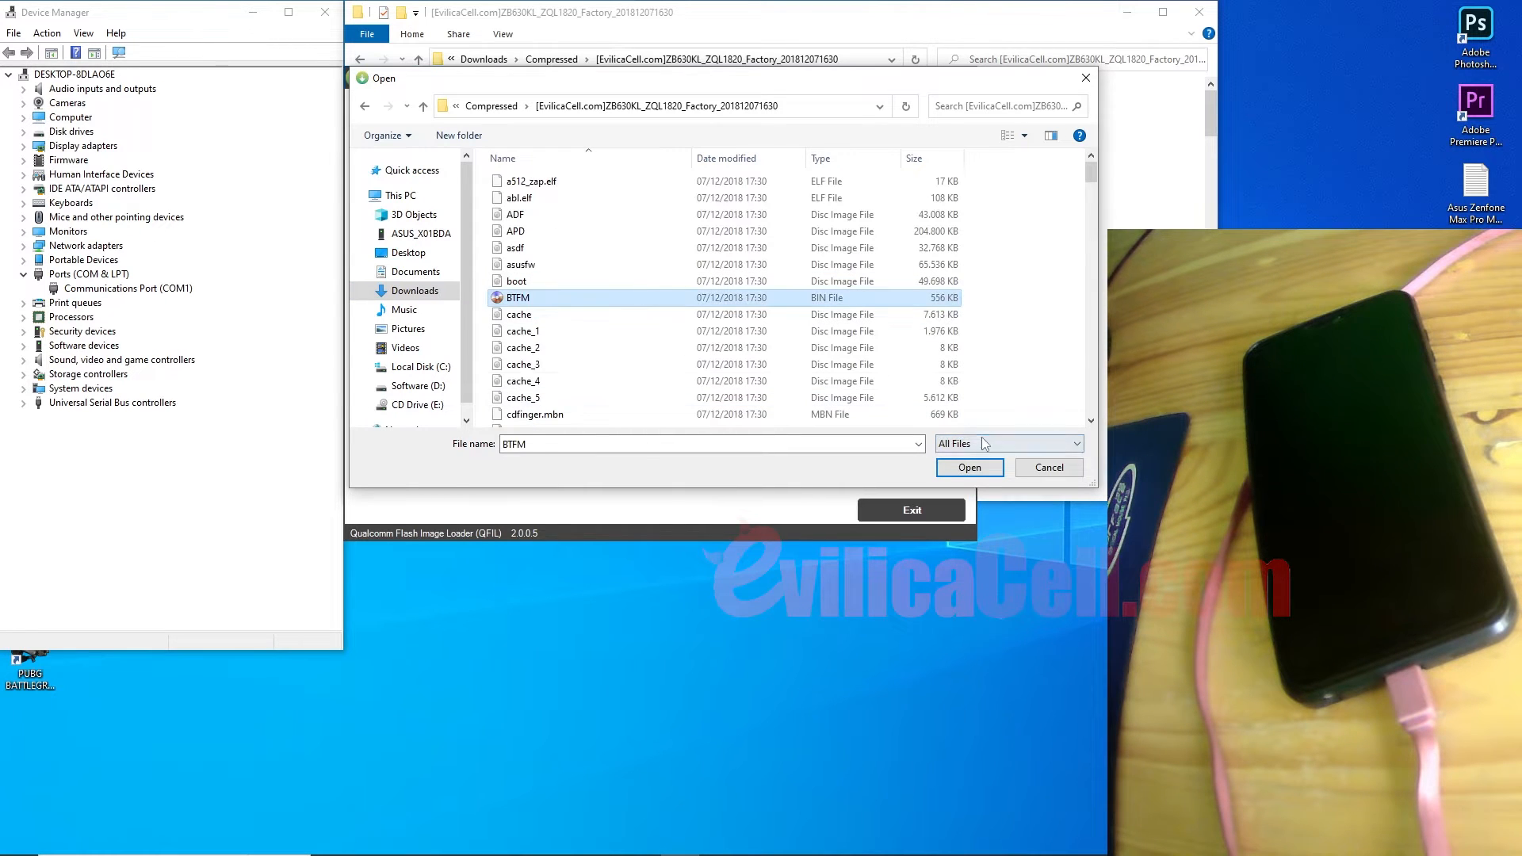
left_click(983, 444)
left_click(980, 463)
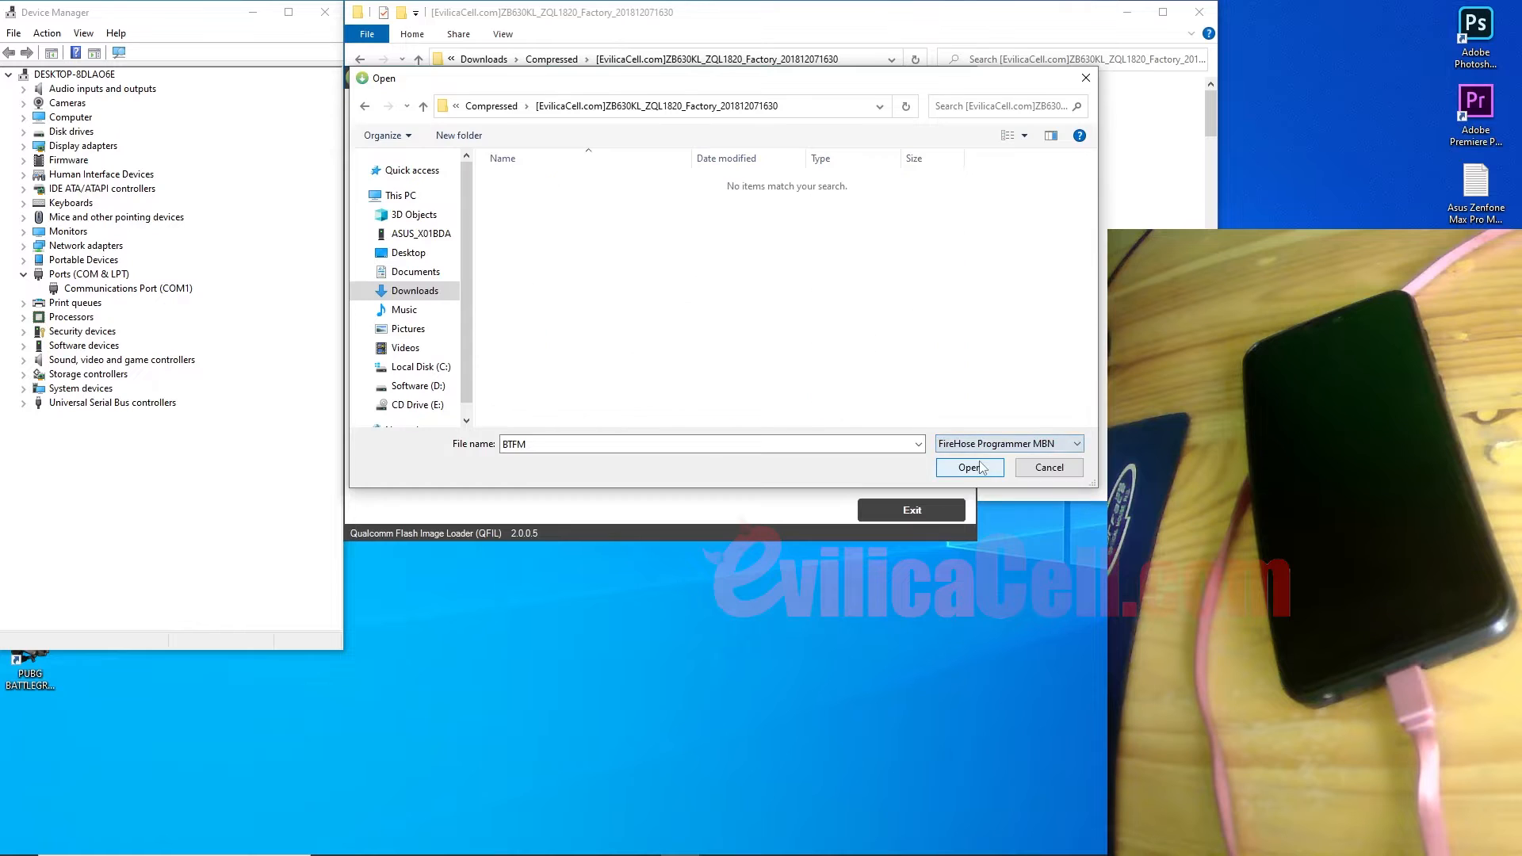
left_click(983, 446)
left_click(987, 460)
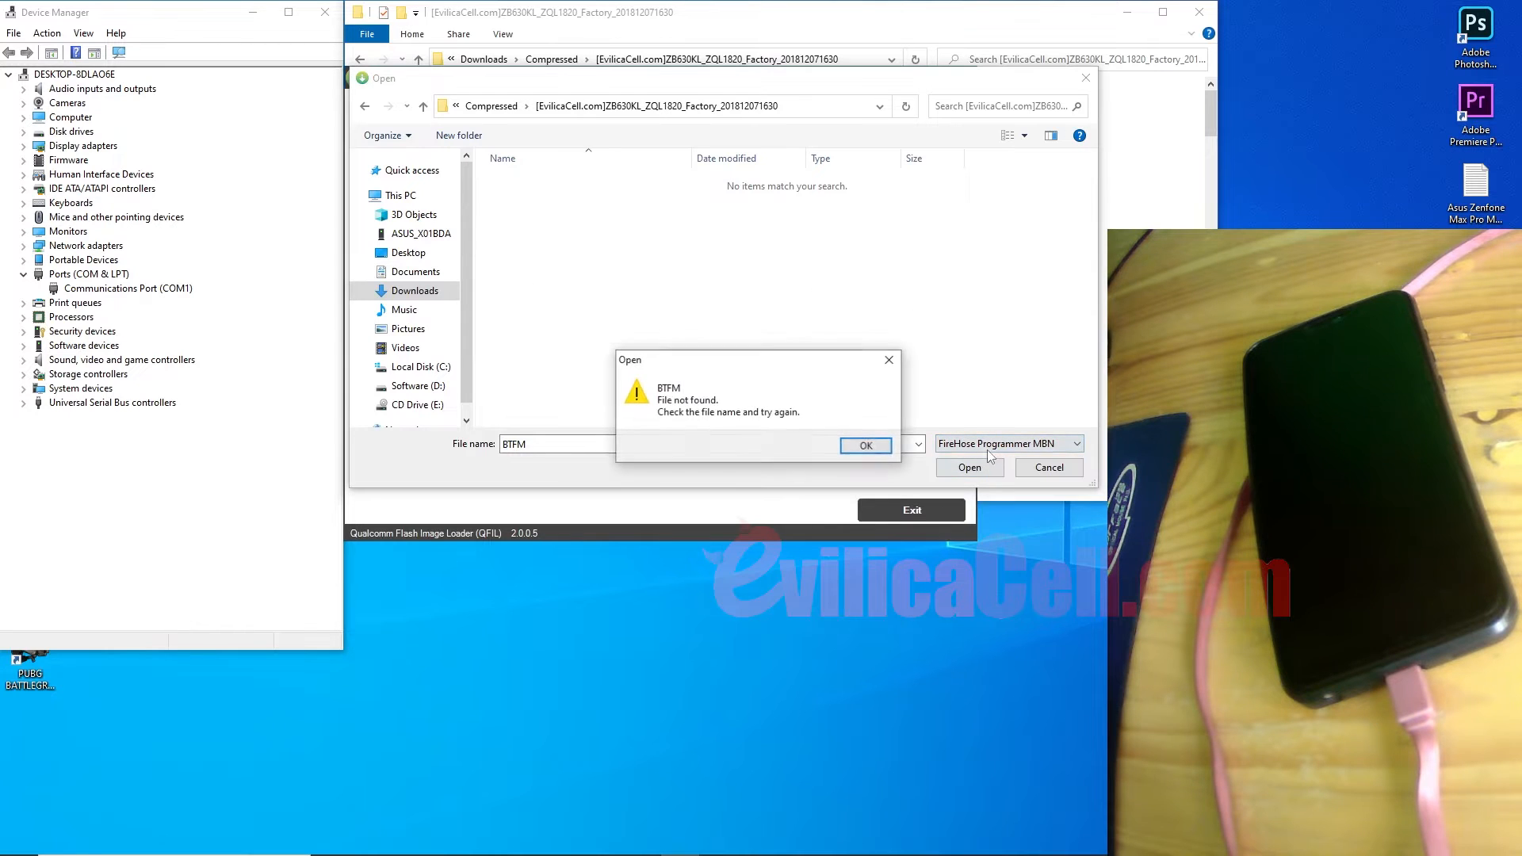
left_click(868, 450)
Step: Filter by FireHose Programmer ELF and open prog_emmc_ufs_firehose_Sdm660_ddr.elf as the programmer
left_click(979, 444)
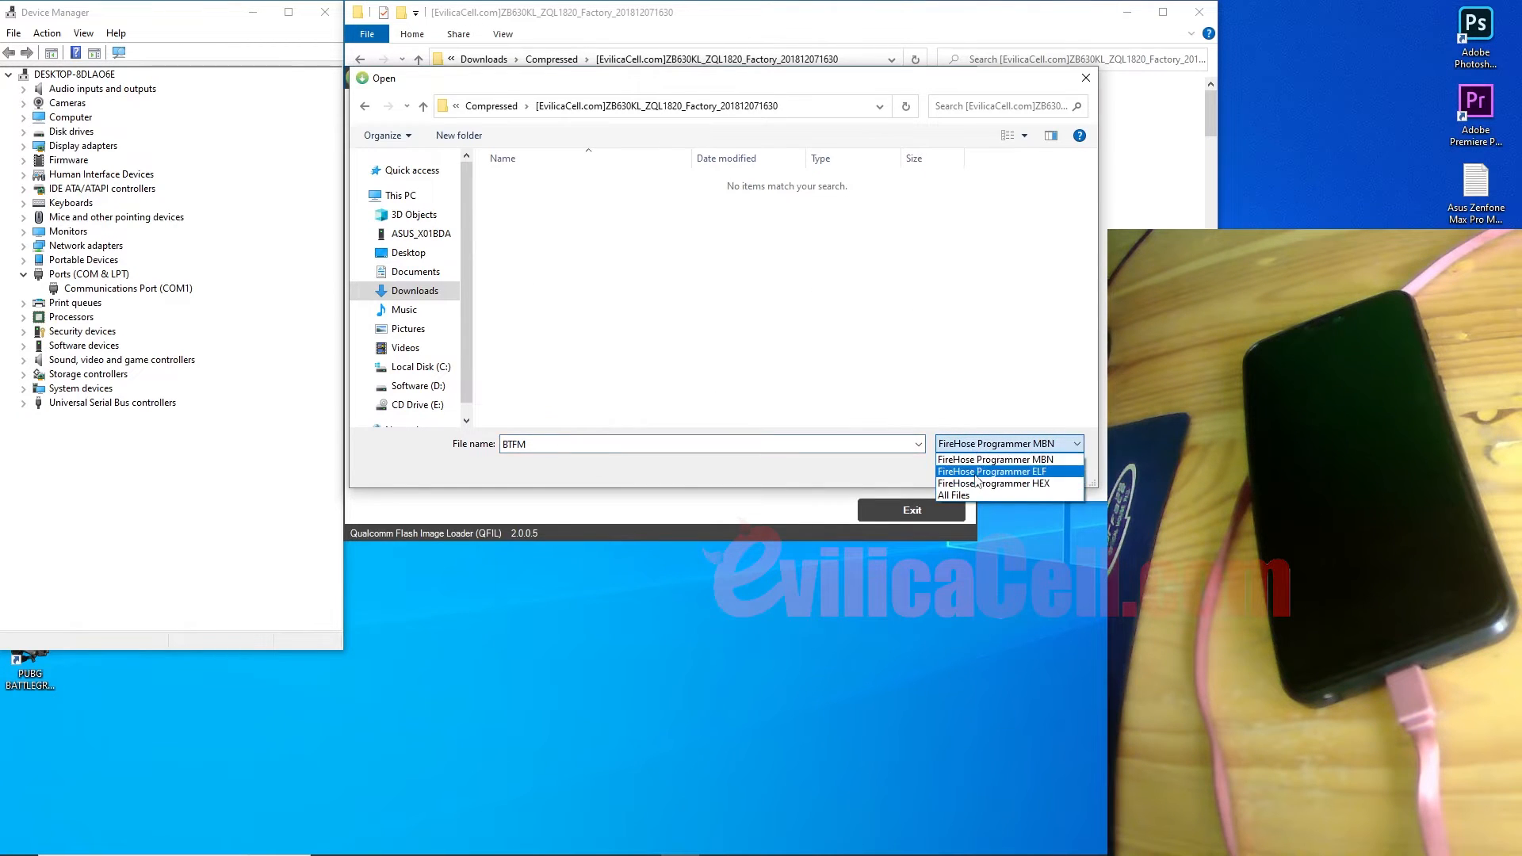
left_click(974, 471)
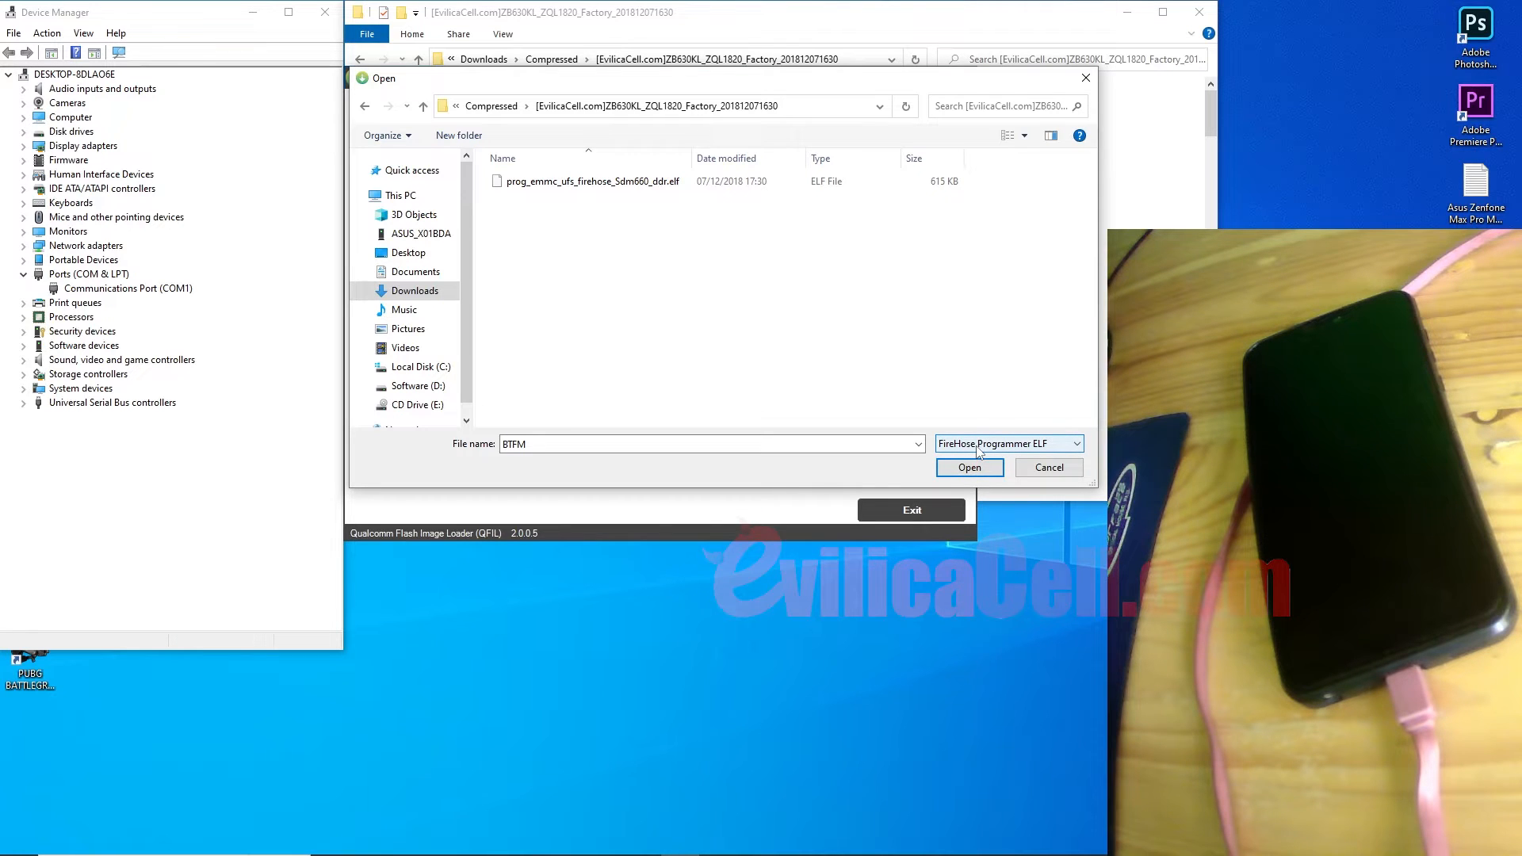
left_click(979, 448)
left_click(979, 461)
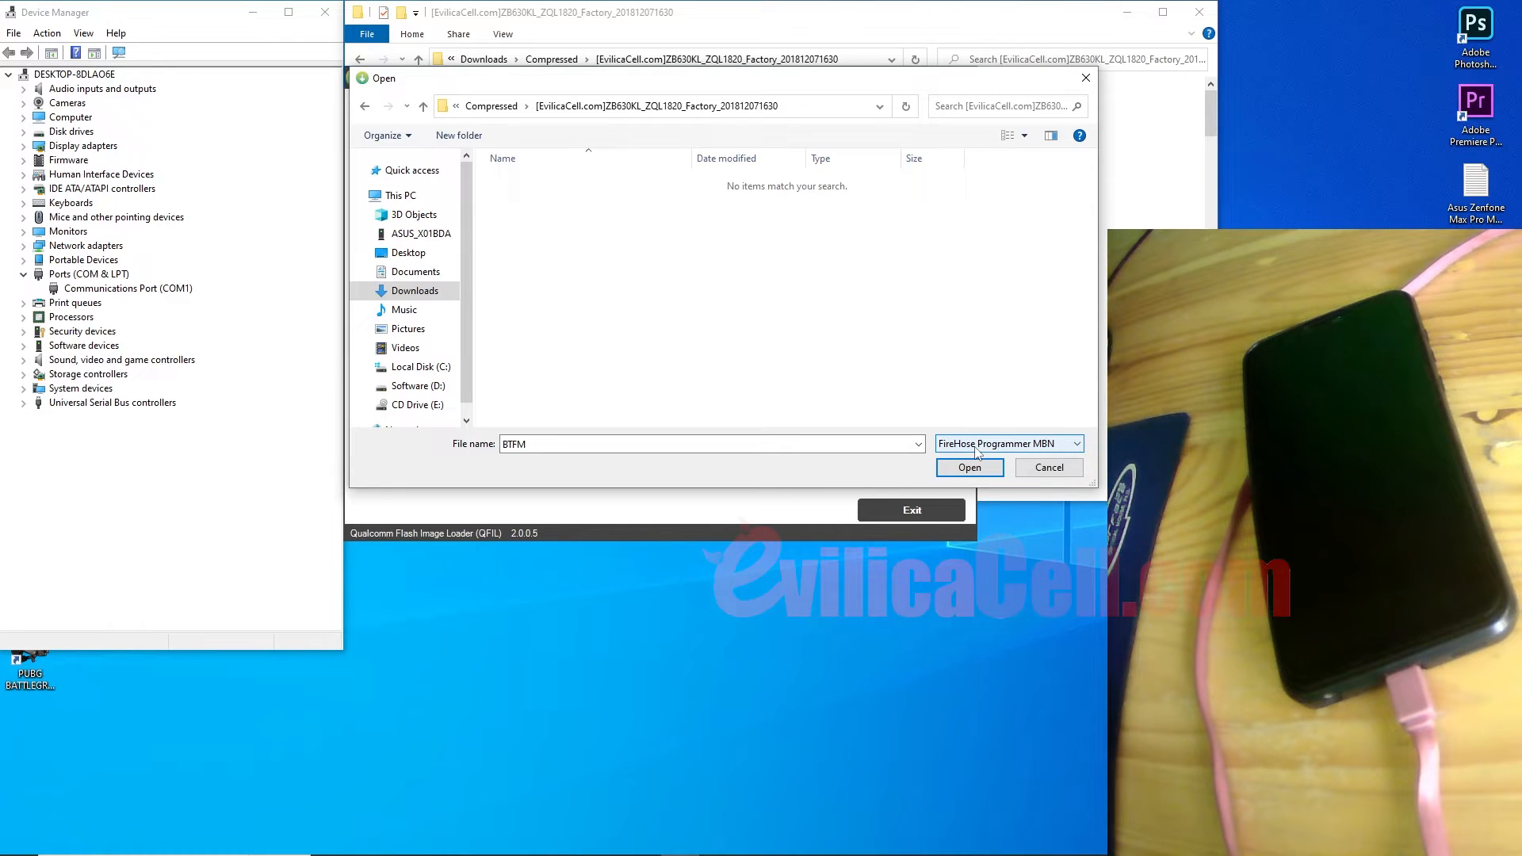
left_click(976, 450)
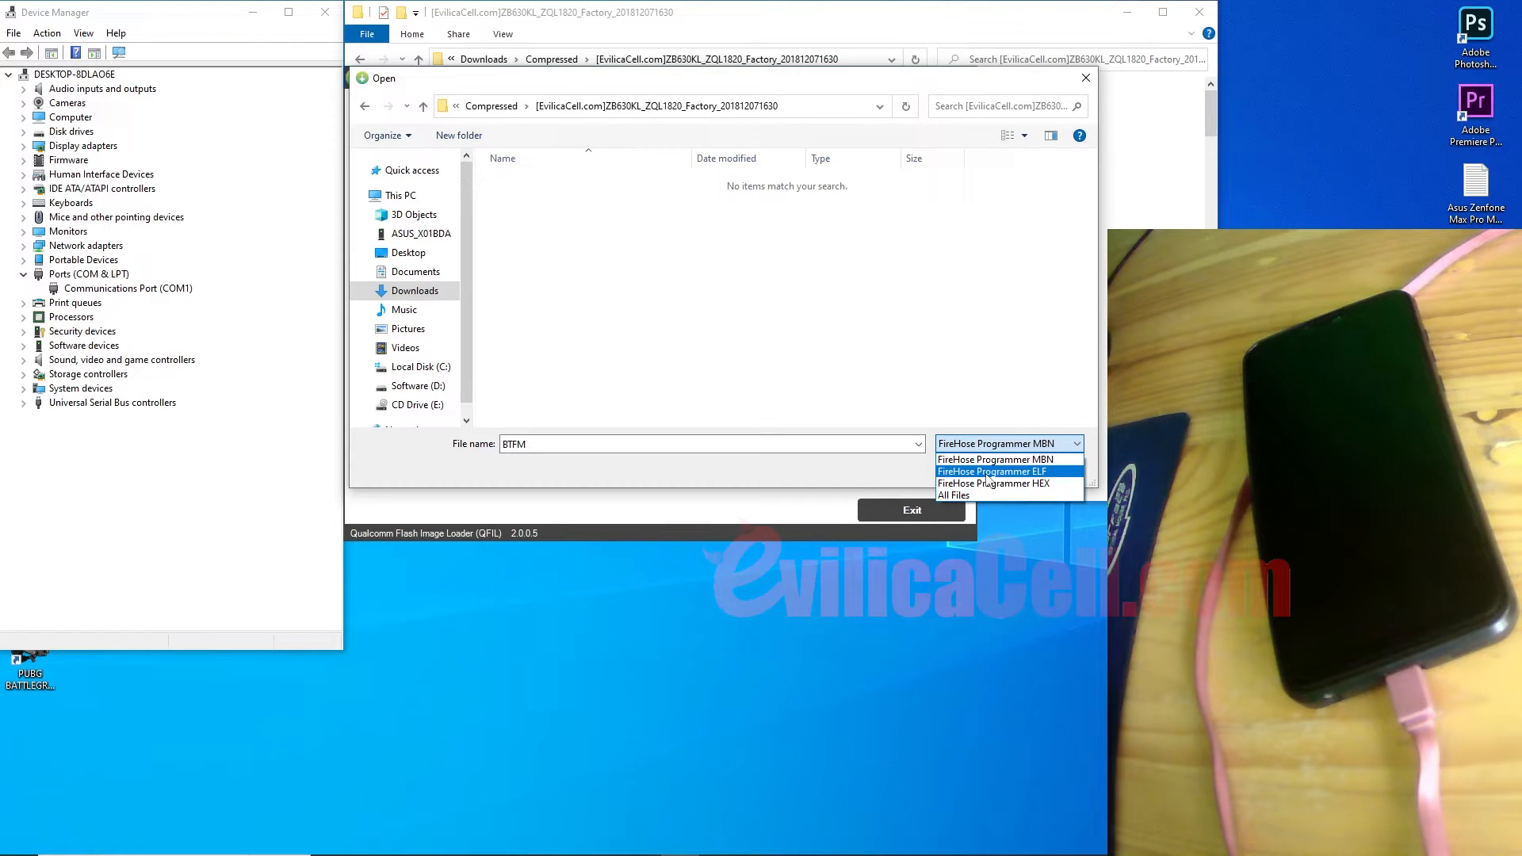
left_click(988, 472)
left_click(626, 184)
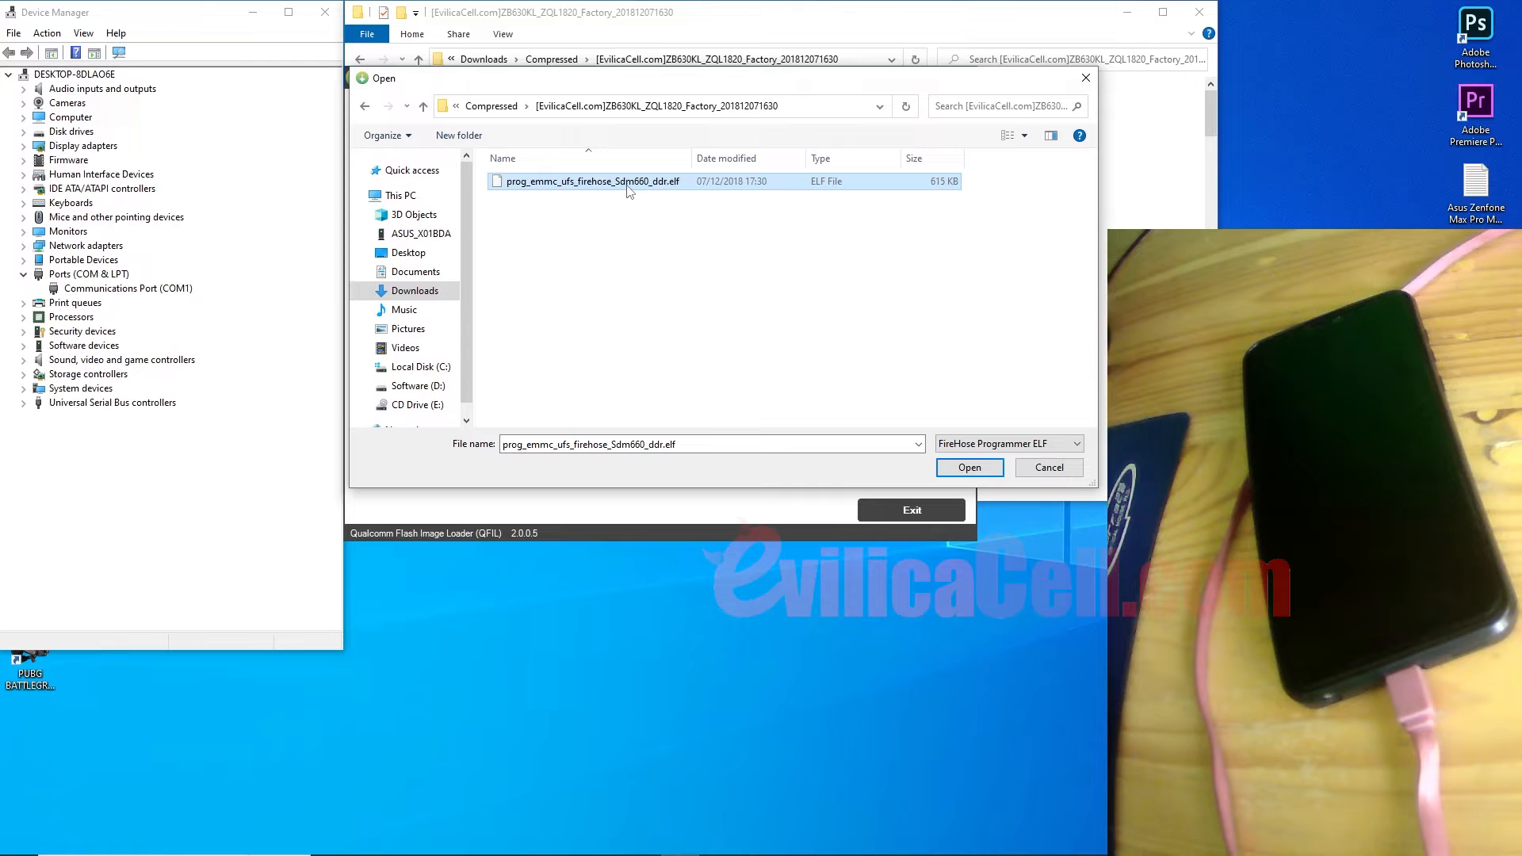
left_click(970, 469)
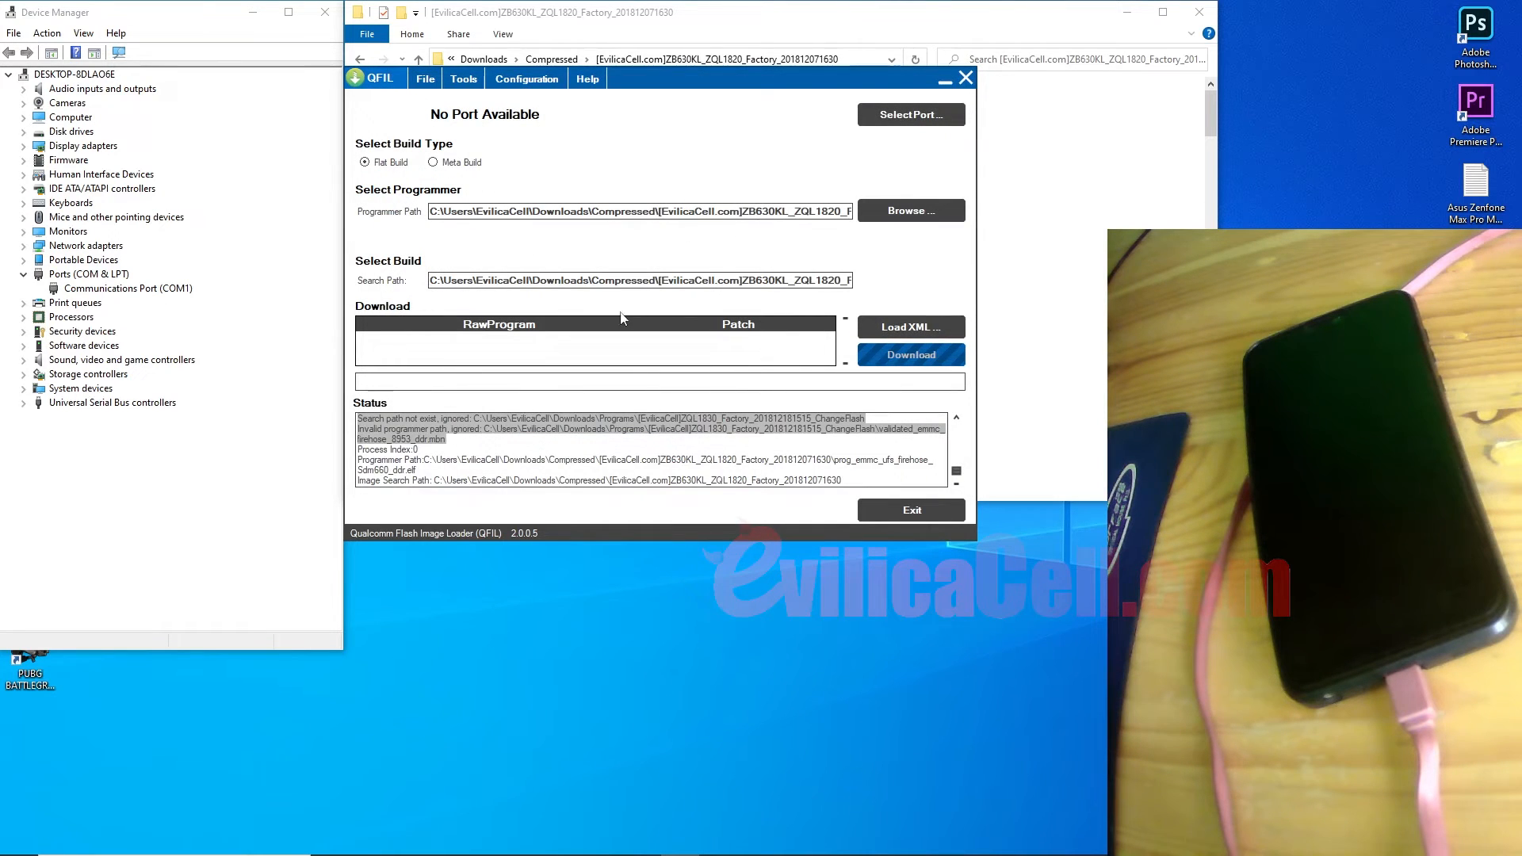
Step: Load rawprogram_unsparse.xml and patch0.xml from the ZB630KL folder, then restore OBS
left_click(879, 331)
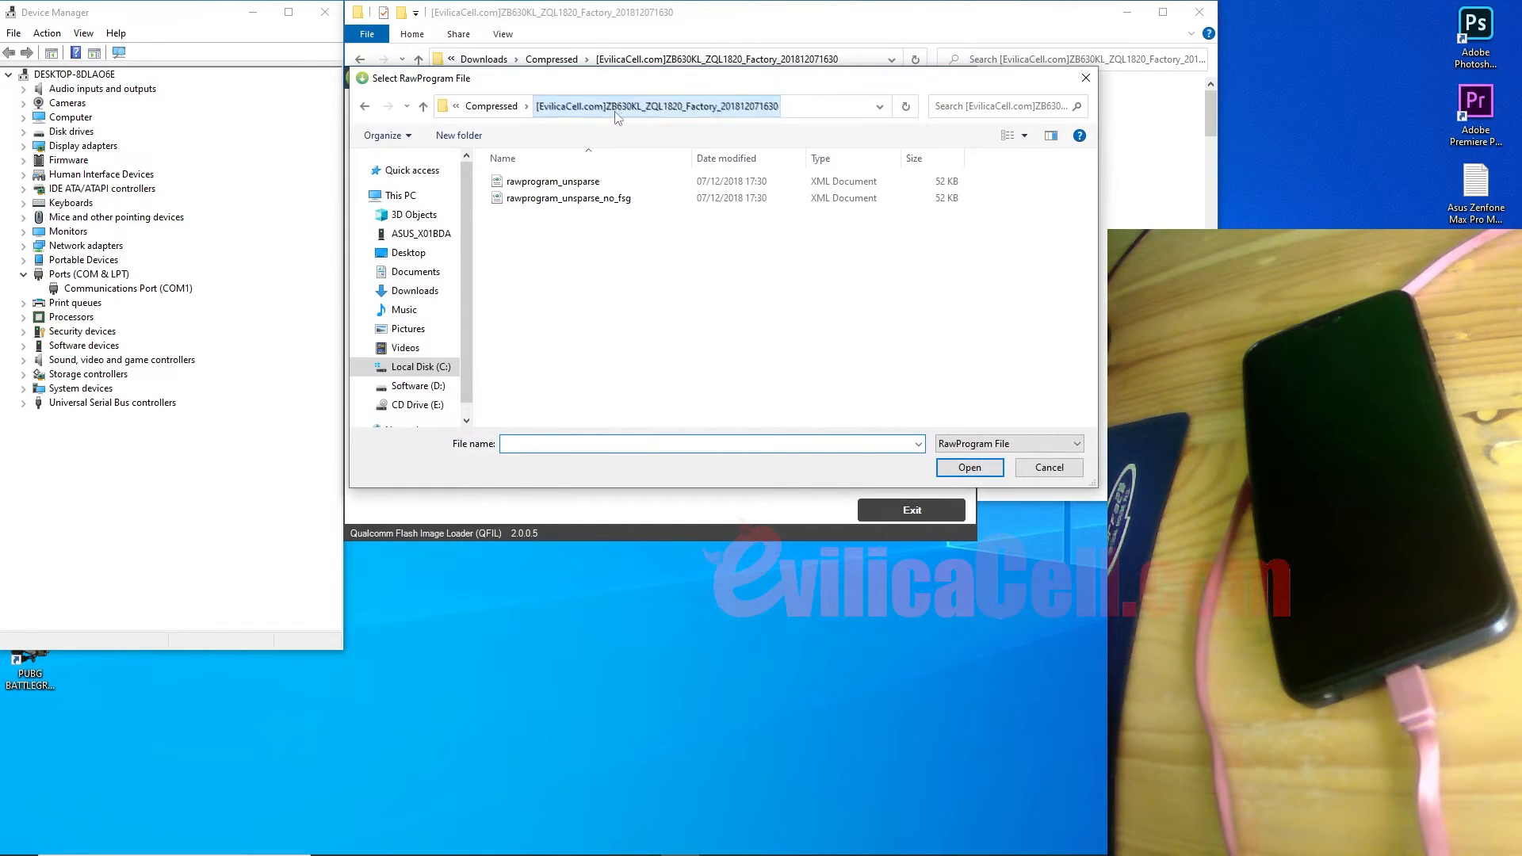
left_click(490, 105)
double_click(552, 187)
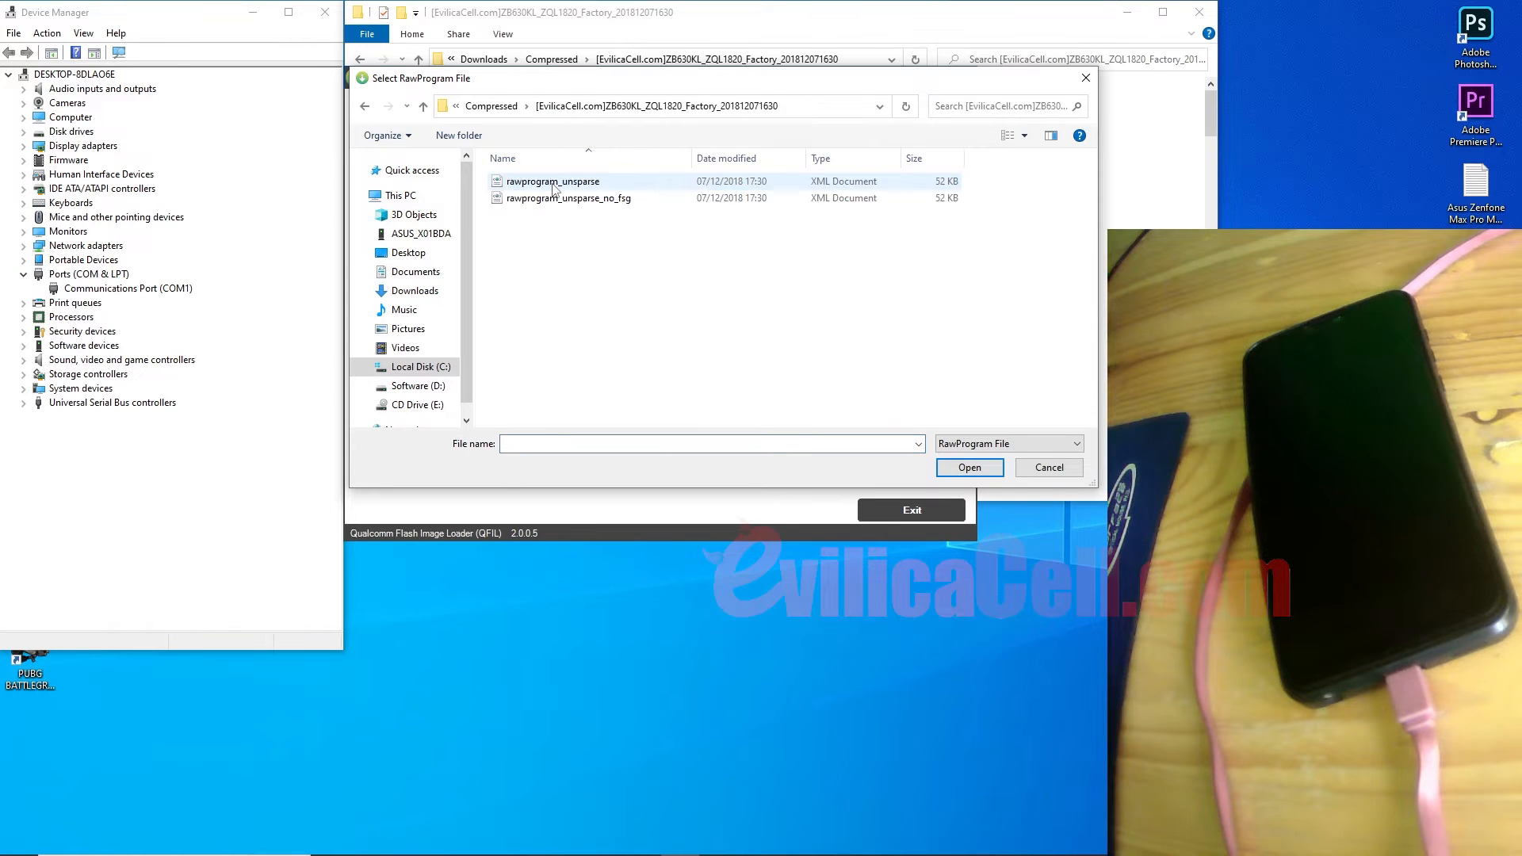
left_click(553, 188)
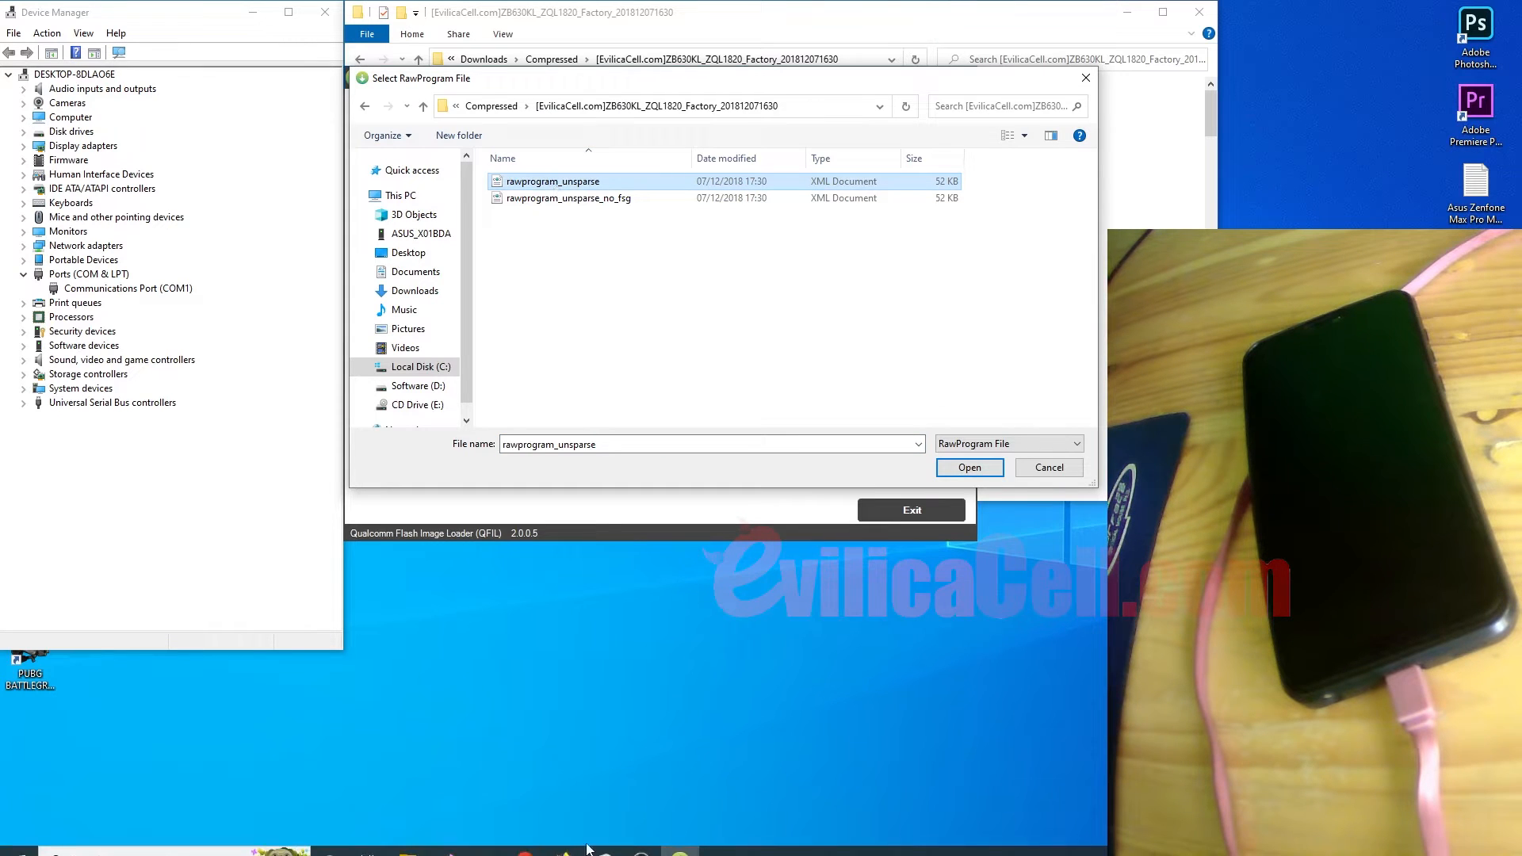
left_click(564, 840)
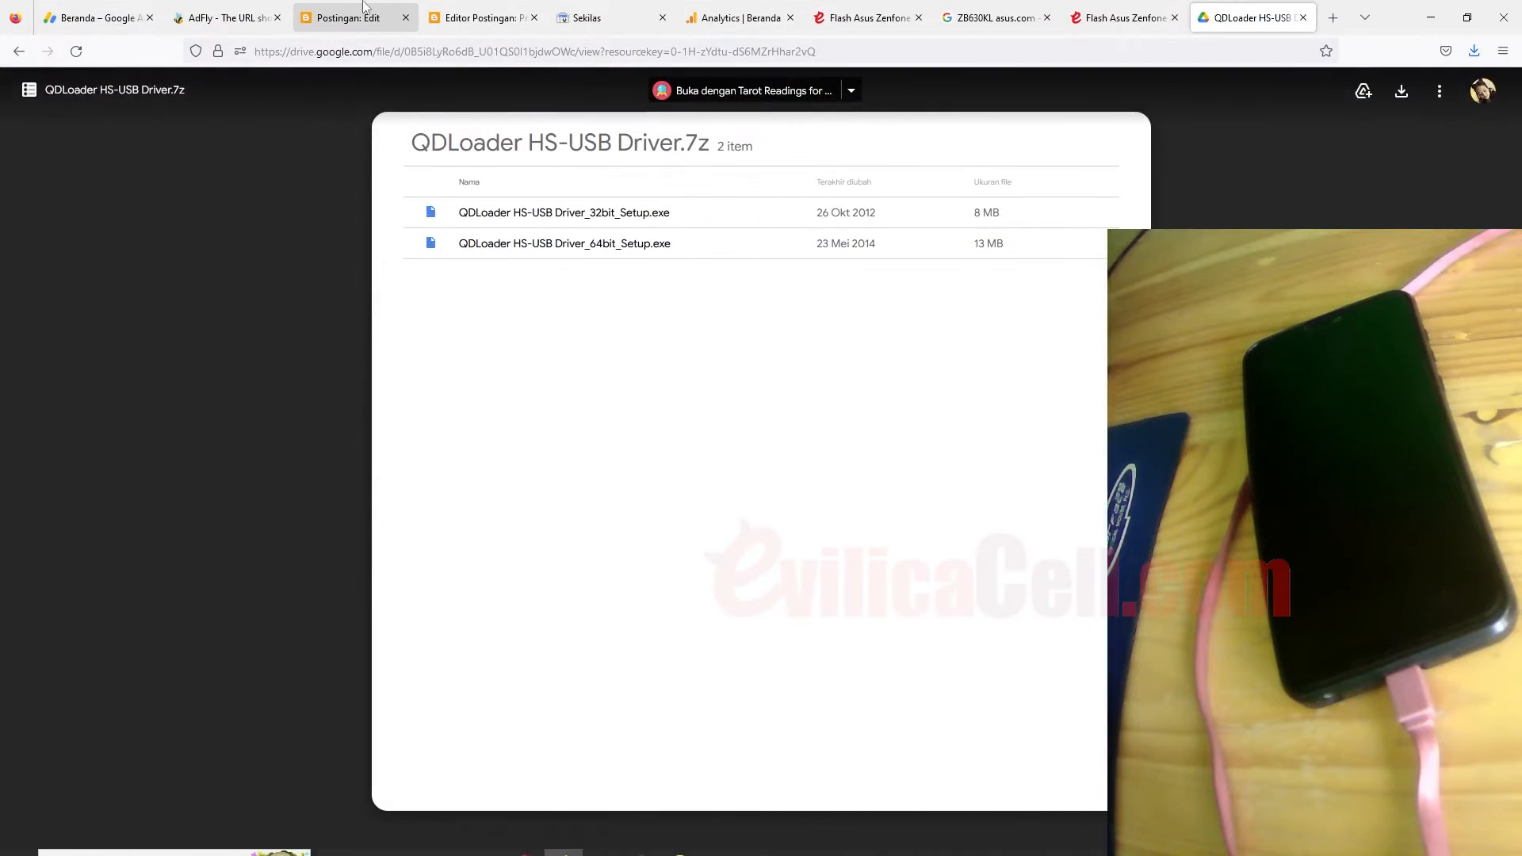
left_click(353, 17)
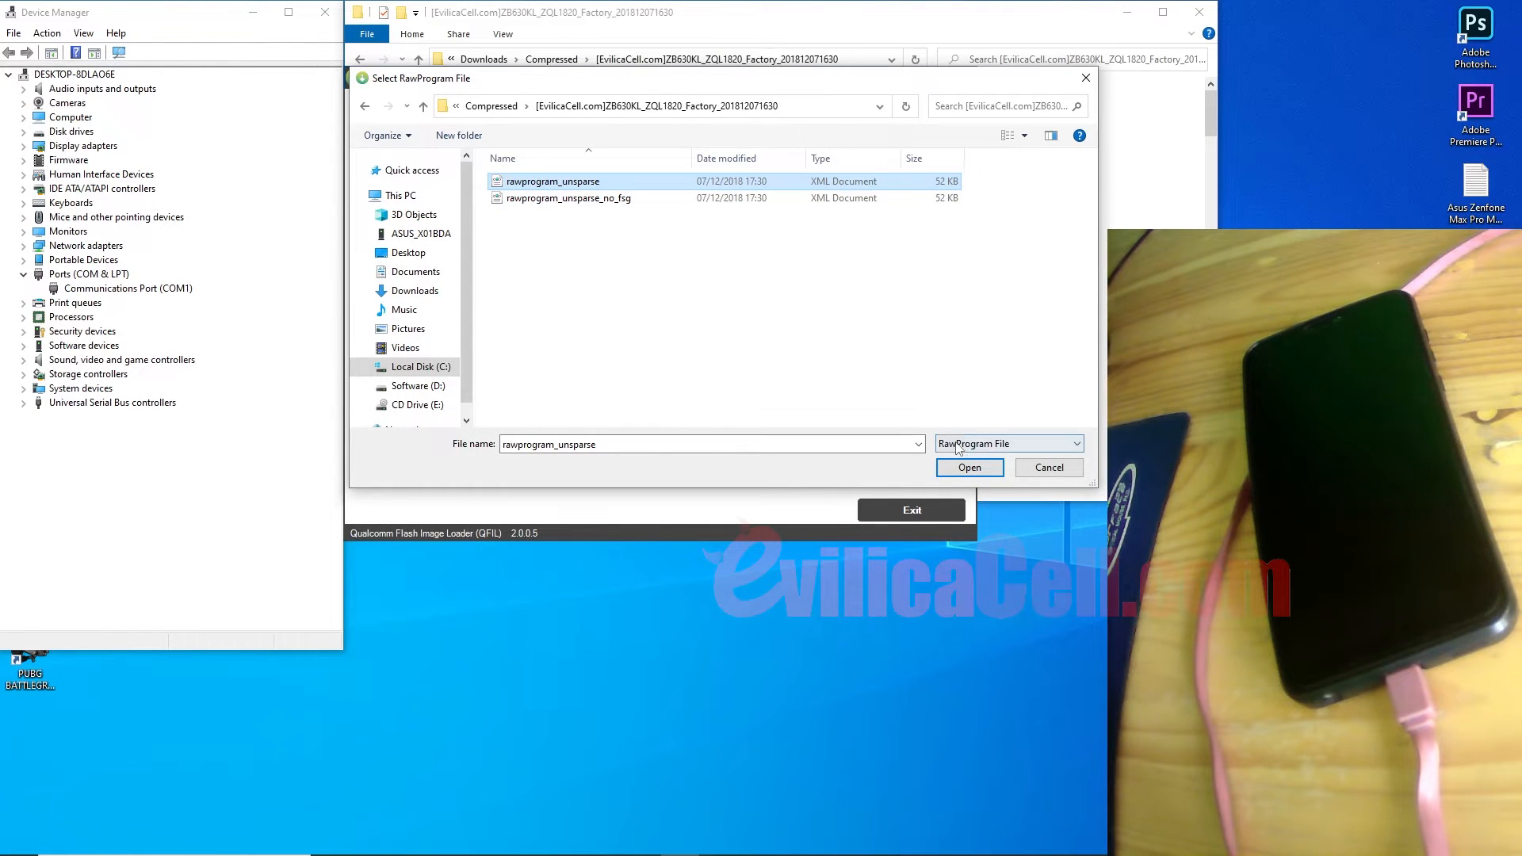
left_click(969, 467)
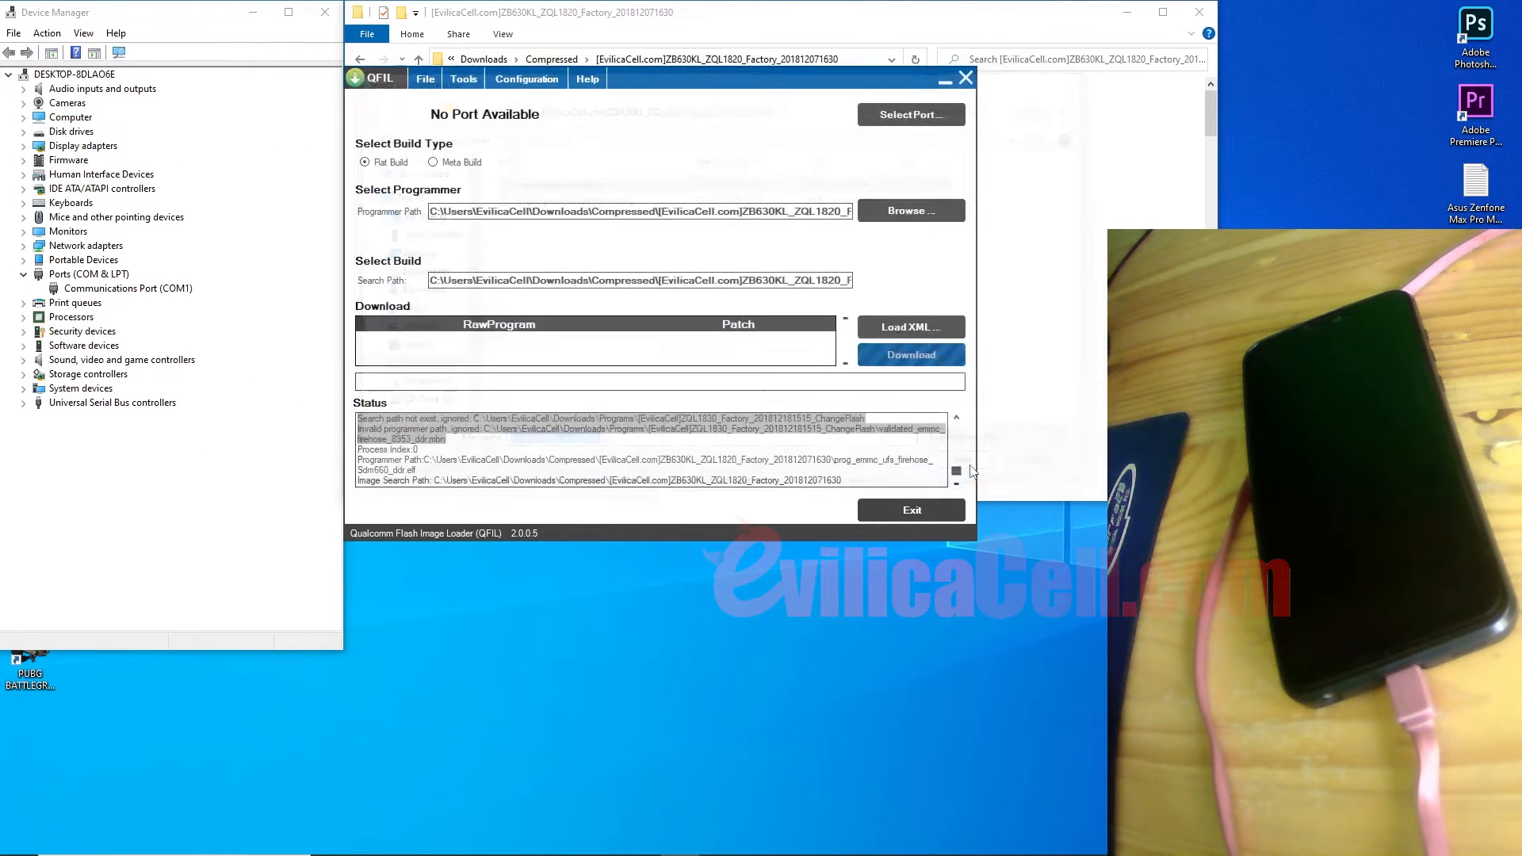
left_click(955, 474)
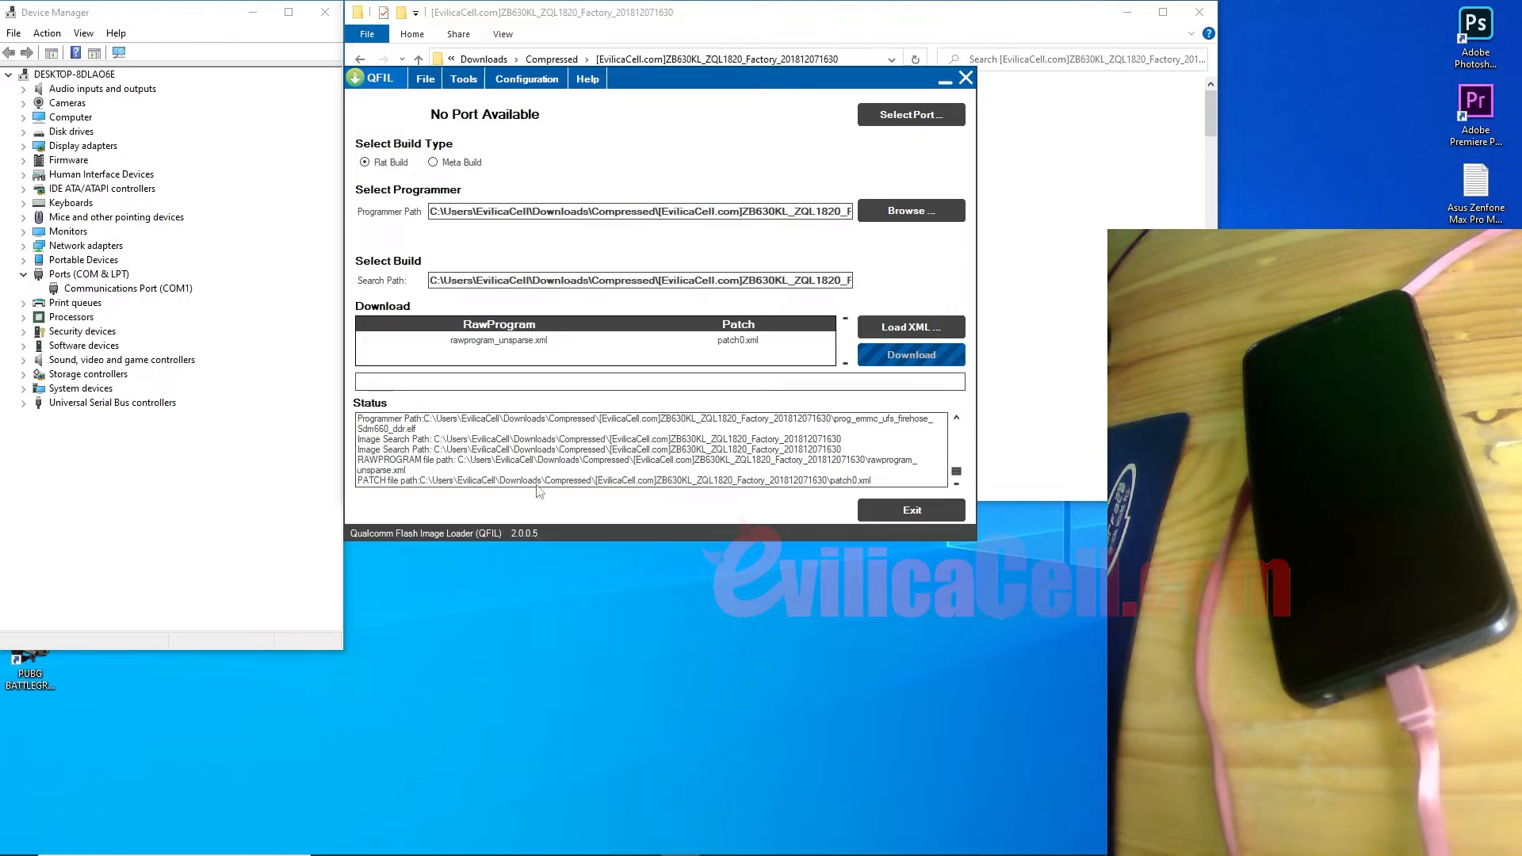
left_click(599, 845)
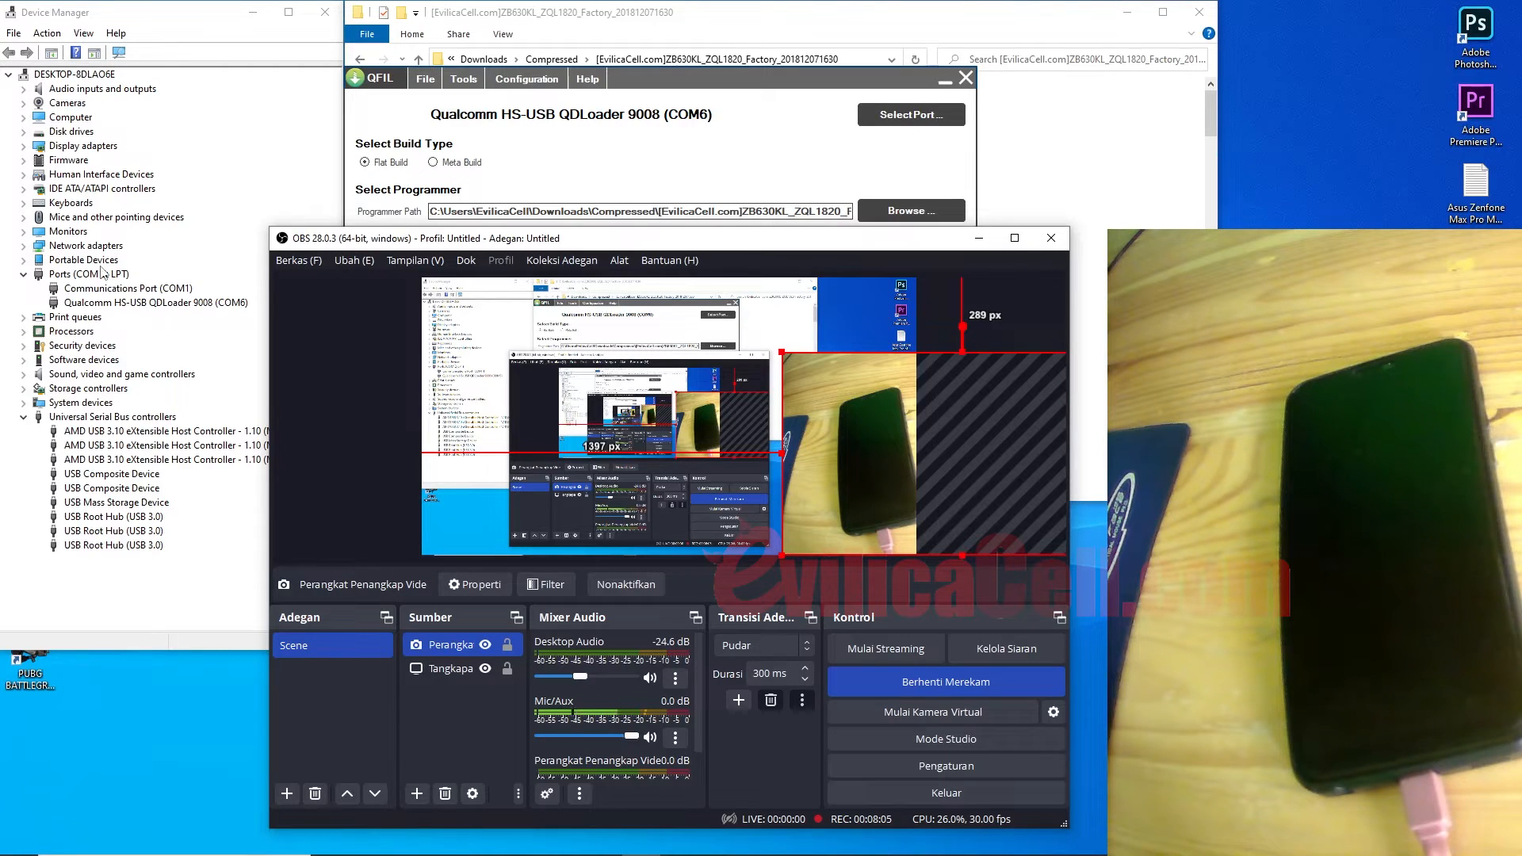
Step: Start a driver update for the QDLoader 9008 device on COM6, browsing this computer
left_click(979, 238)
left_click(173, 306)
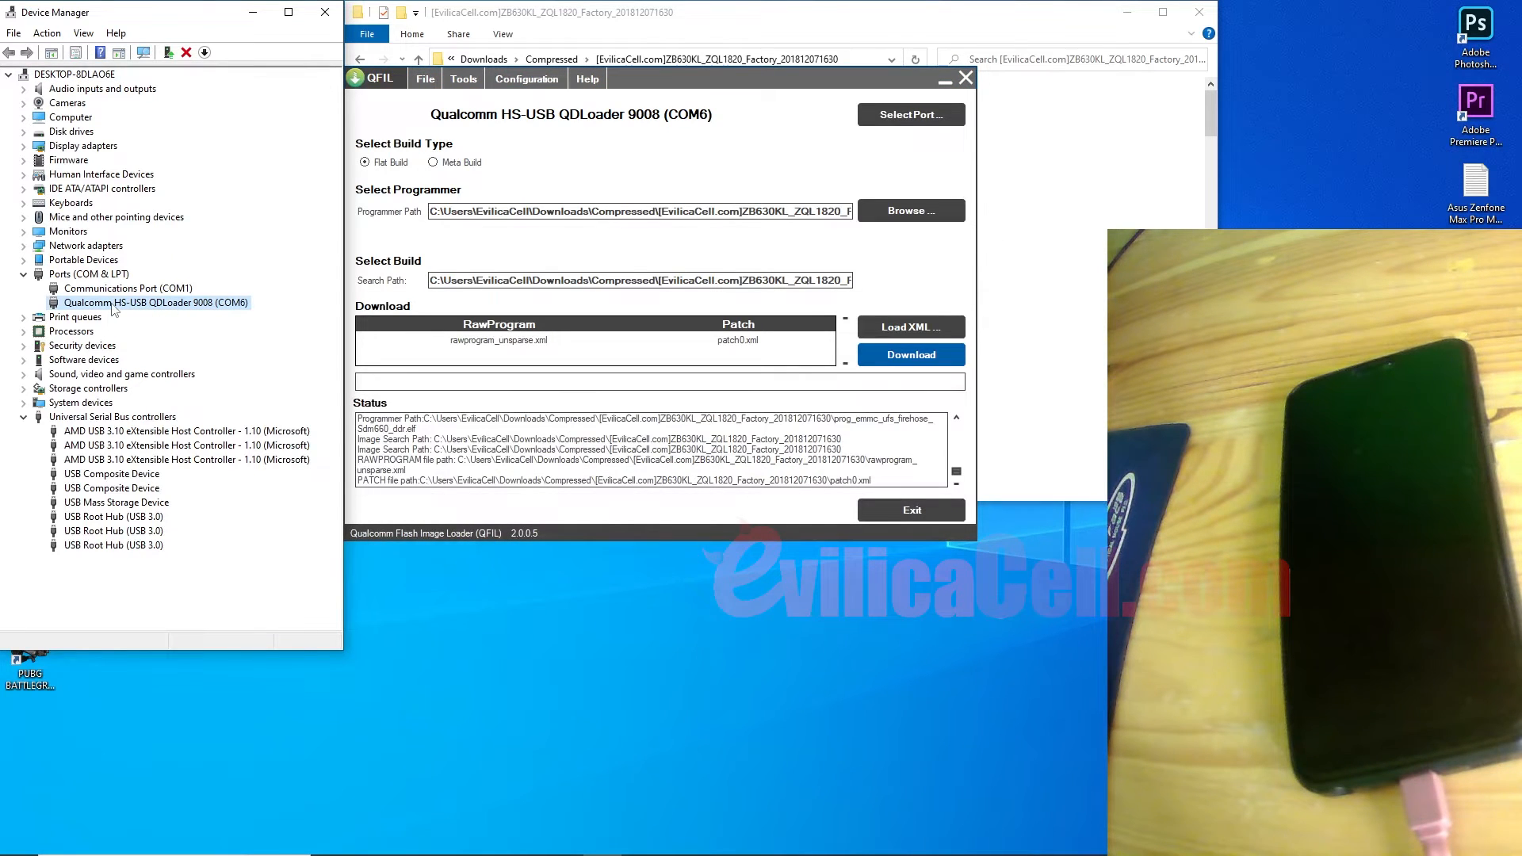
right_click(115, 309)
left_click(152, 317)
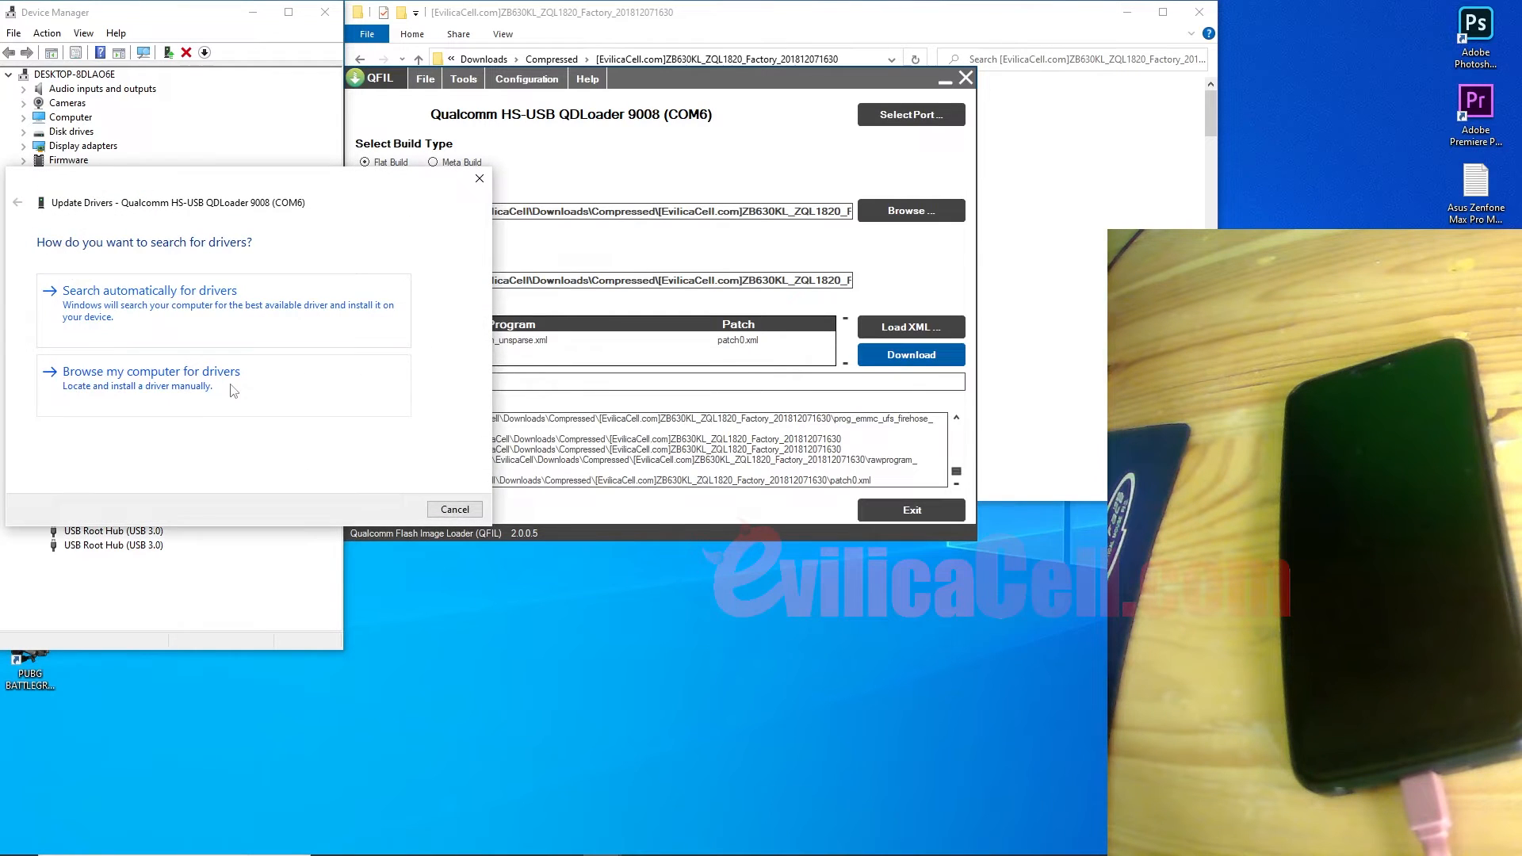
left_click(155, 386)
Step: Choose Compressed\qcser\x64 as the driver search folder
left_click(373, 304)
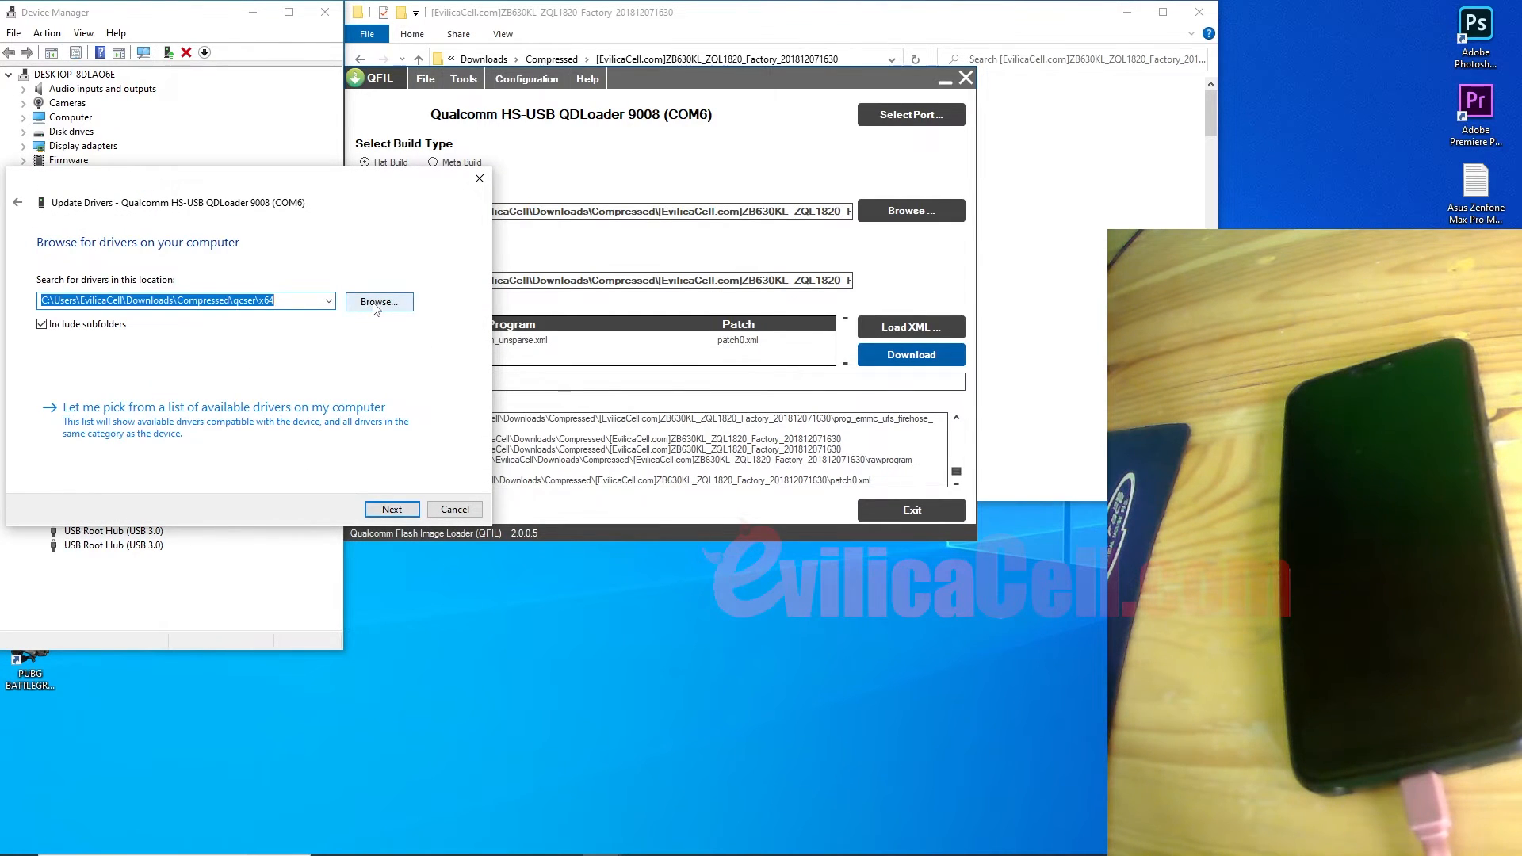
left_click(684, 487)
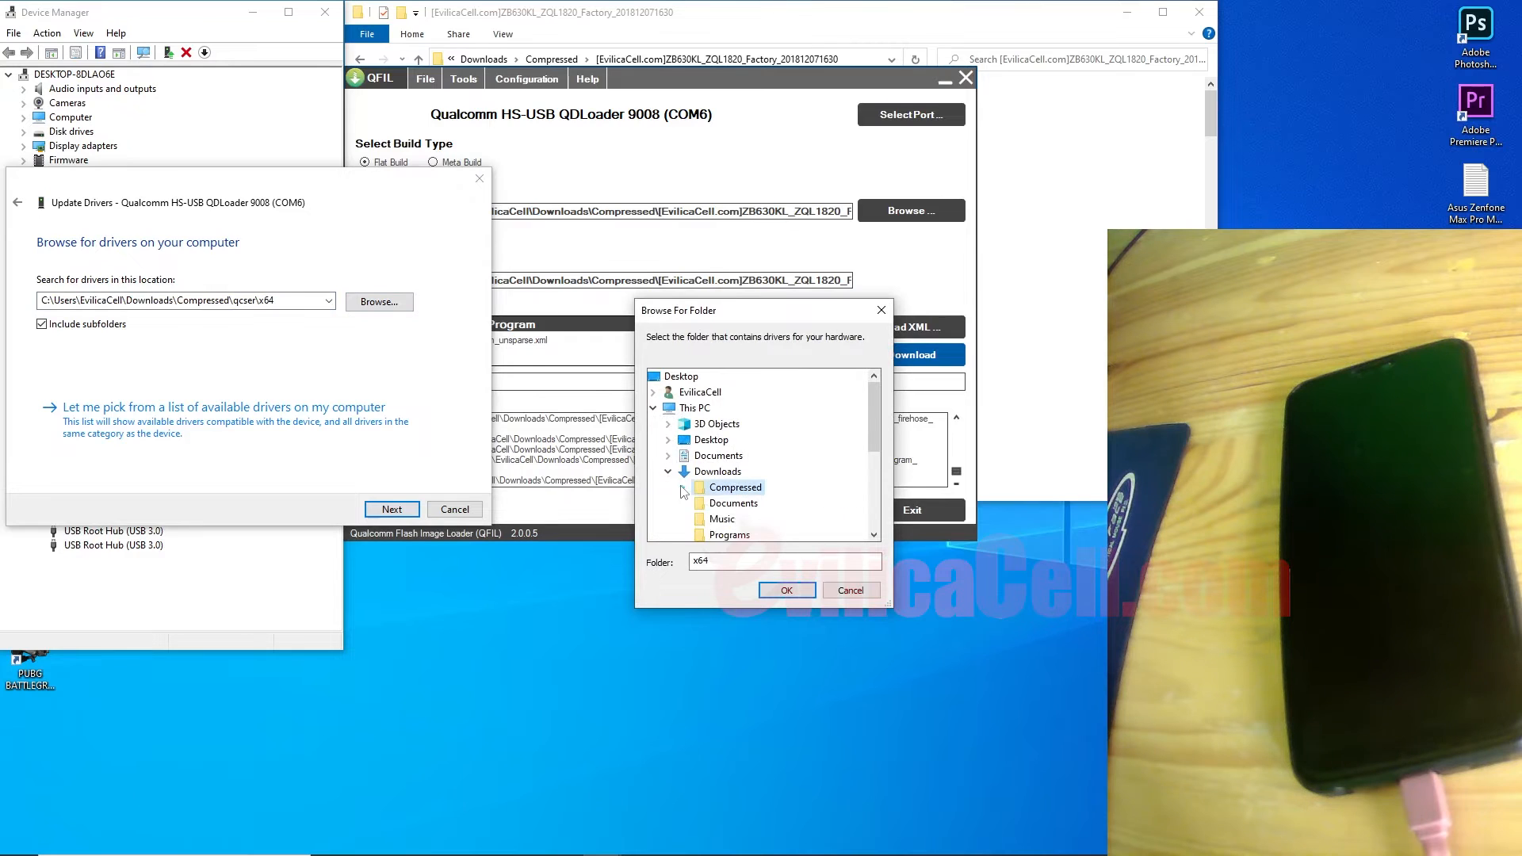
scroll(722, 492, "down", 1)
double_click(729, 443)
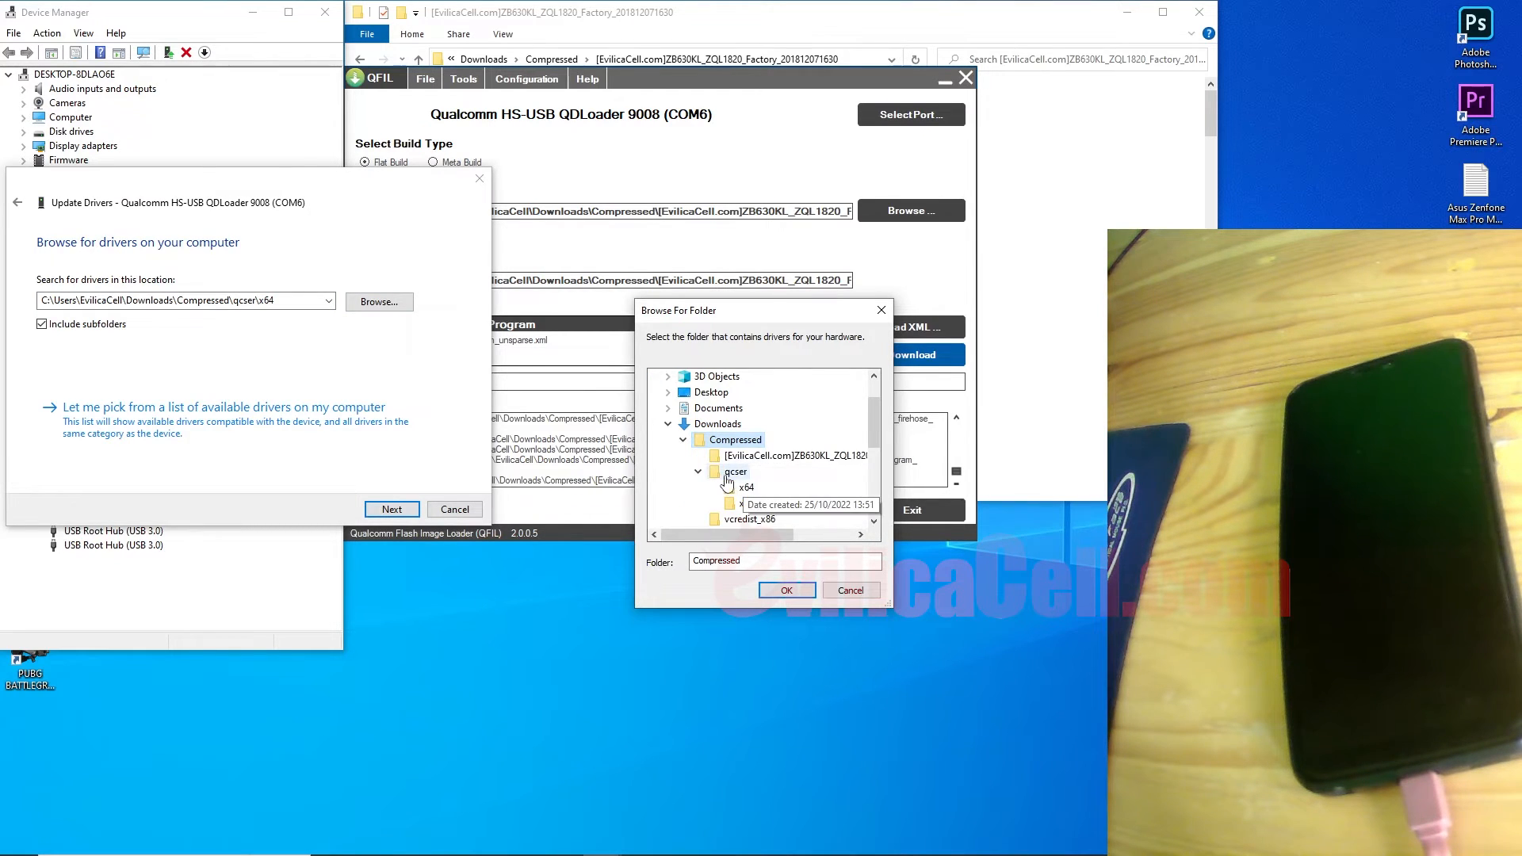
left_click(731, 474)
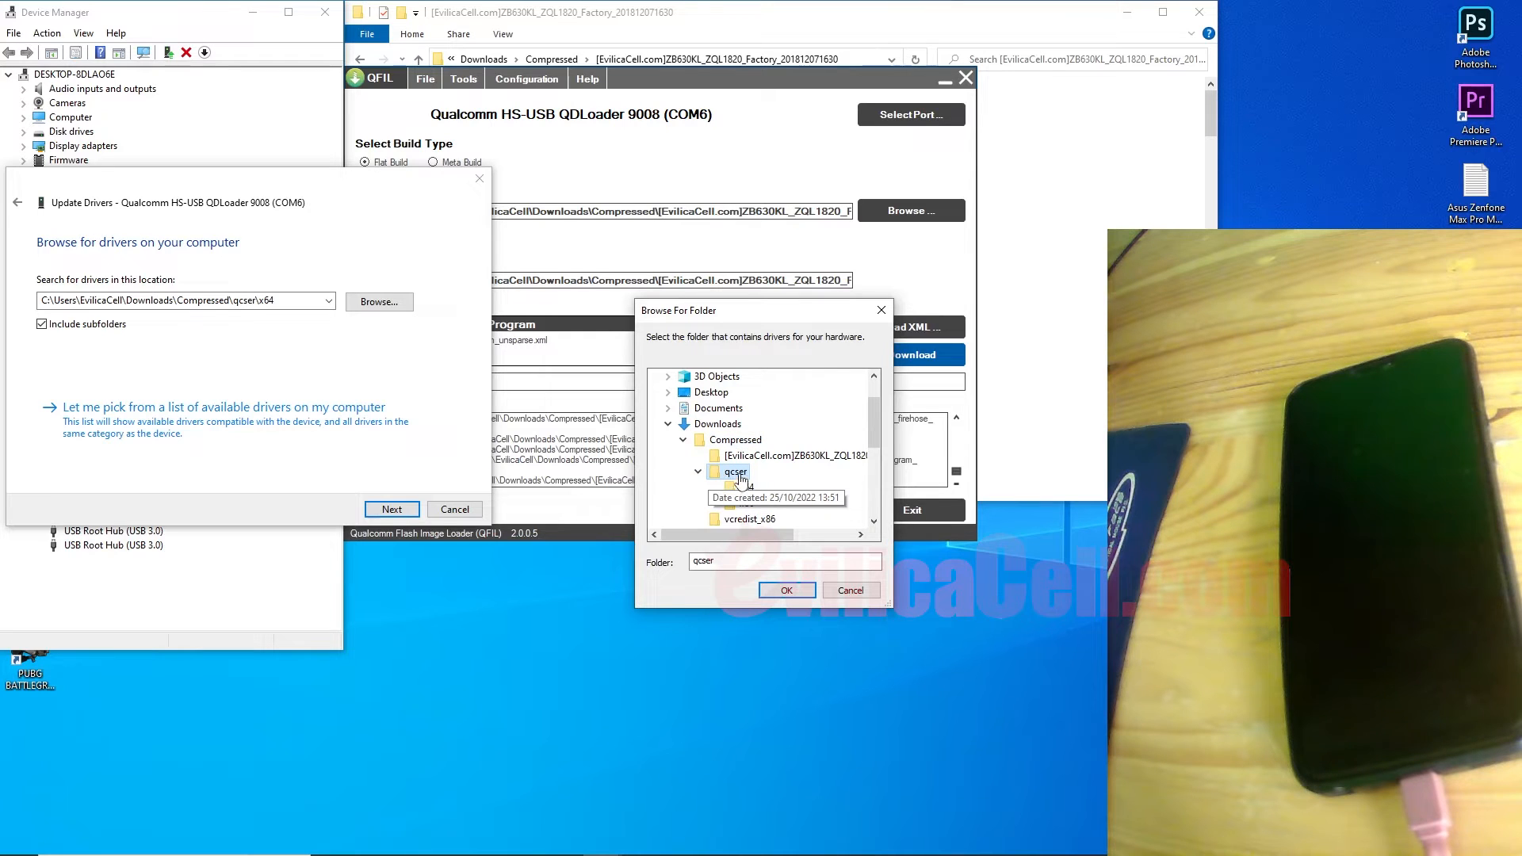
left_click(746, 487)
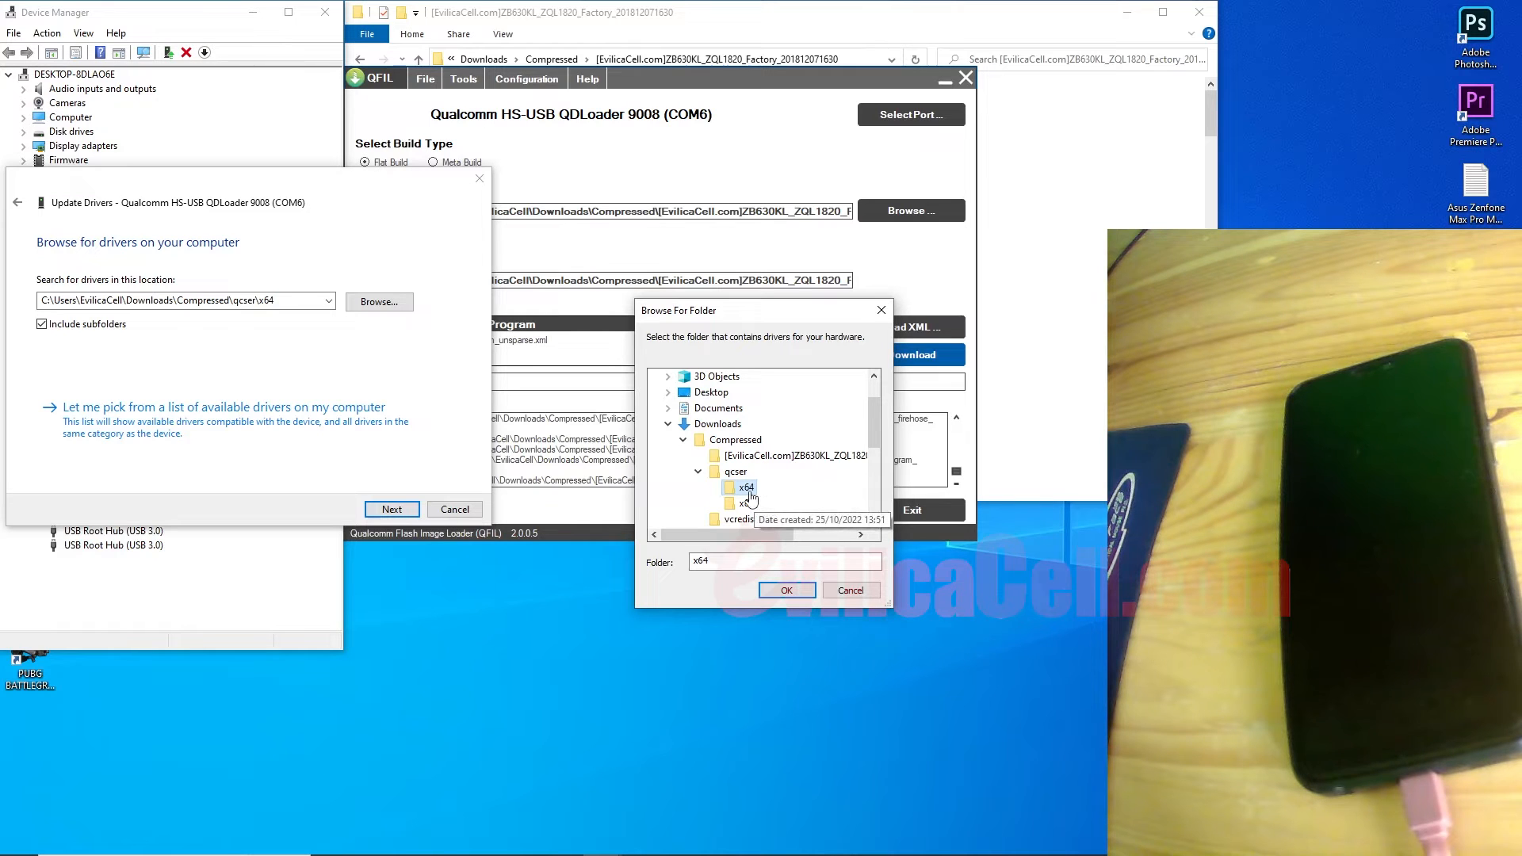
left_click(786, 590)
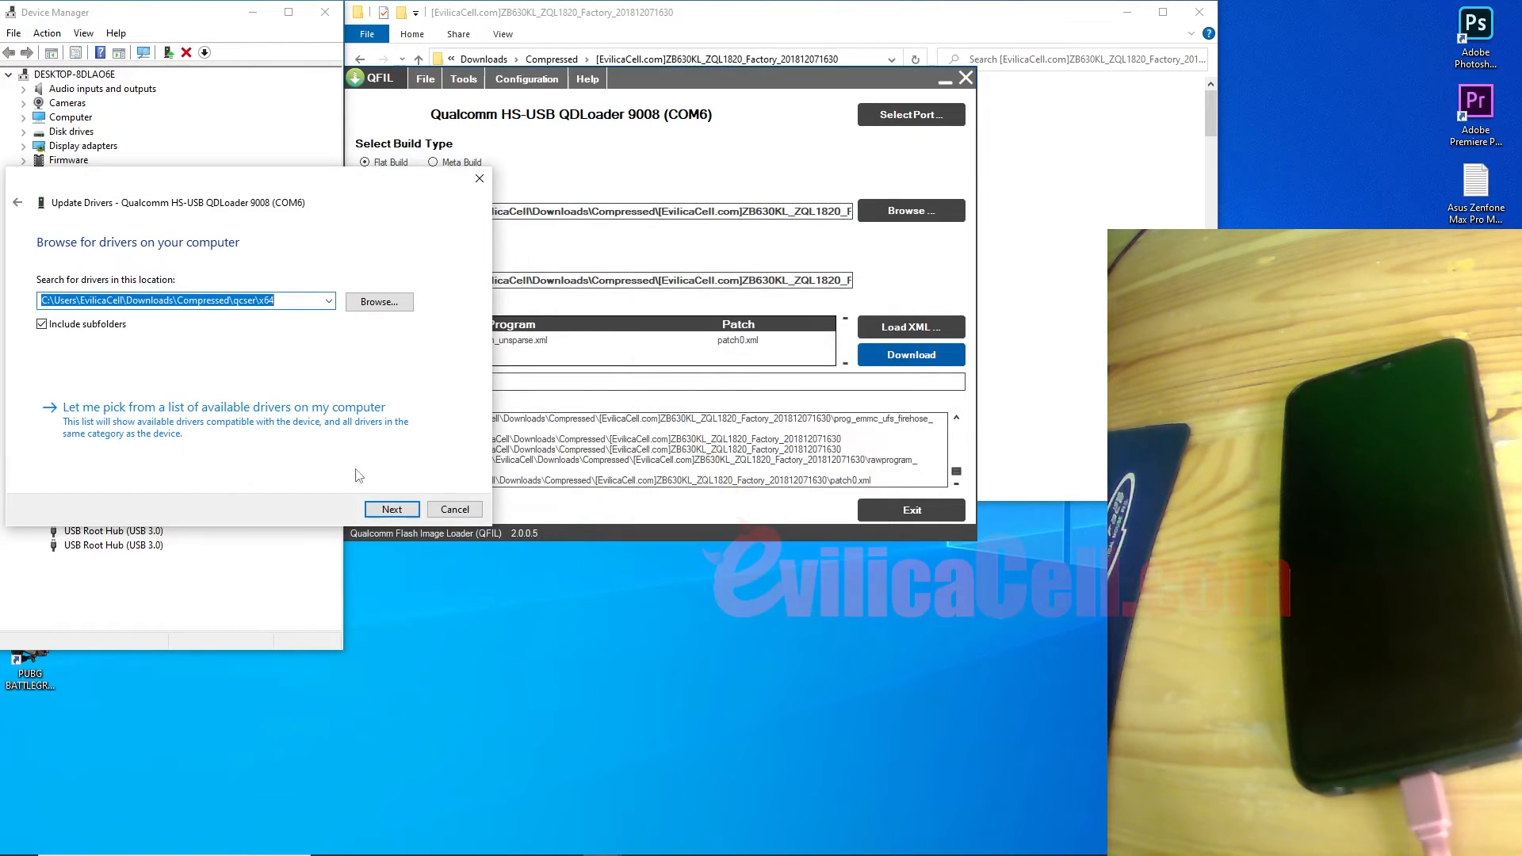
Step: Supply qcser\x64\qcser.inf via Have Disk as the driver source
left_click(280, 428)
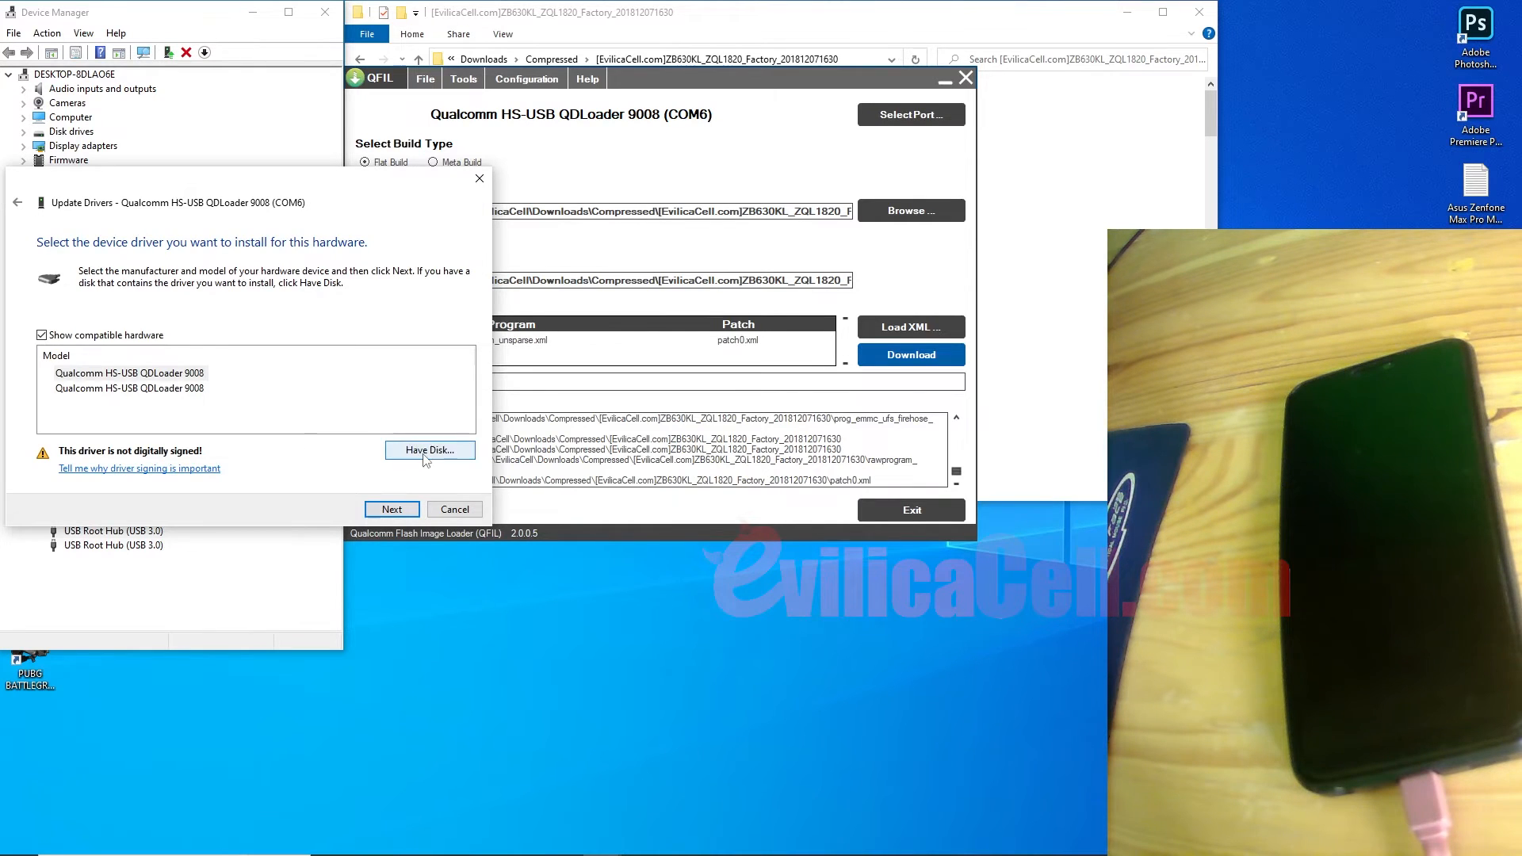
left_click(427, 450)
left_click(379, 427)
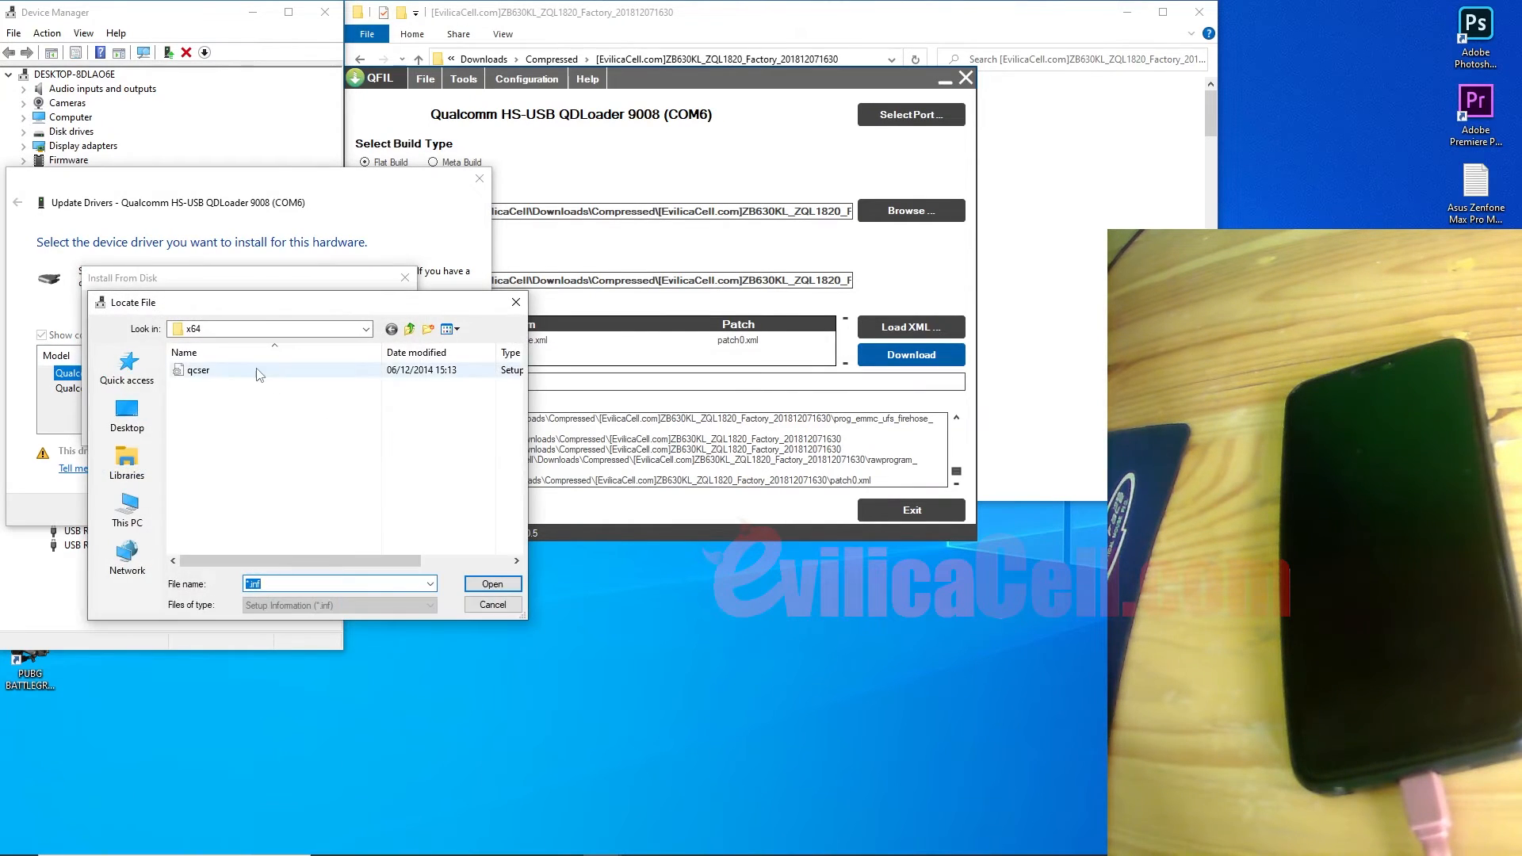
left_click(365, 328)
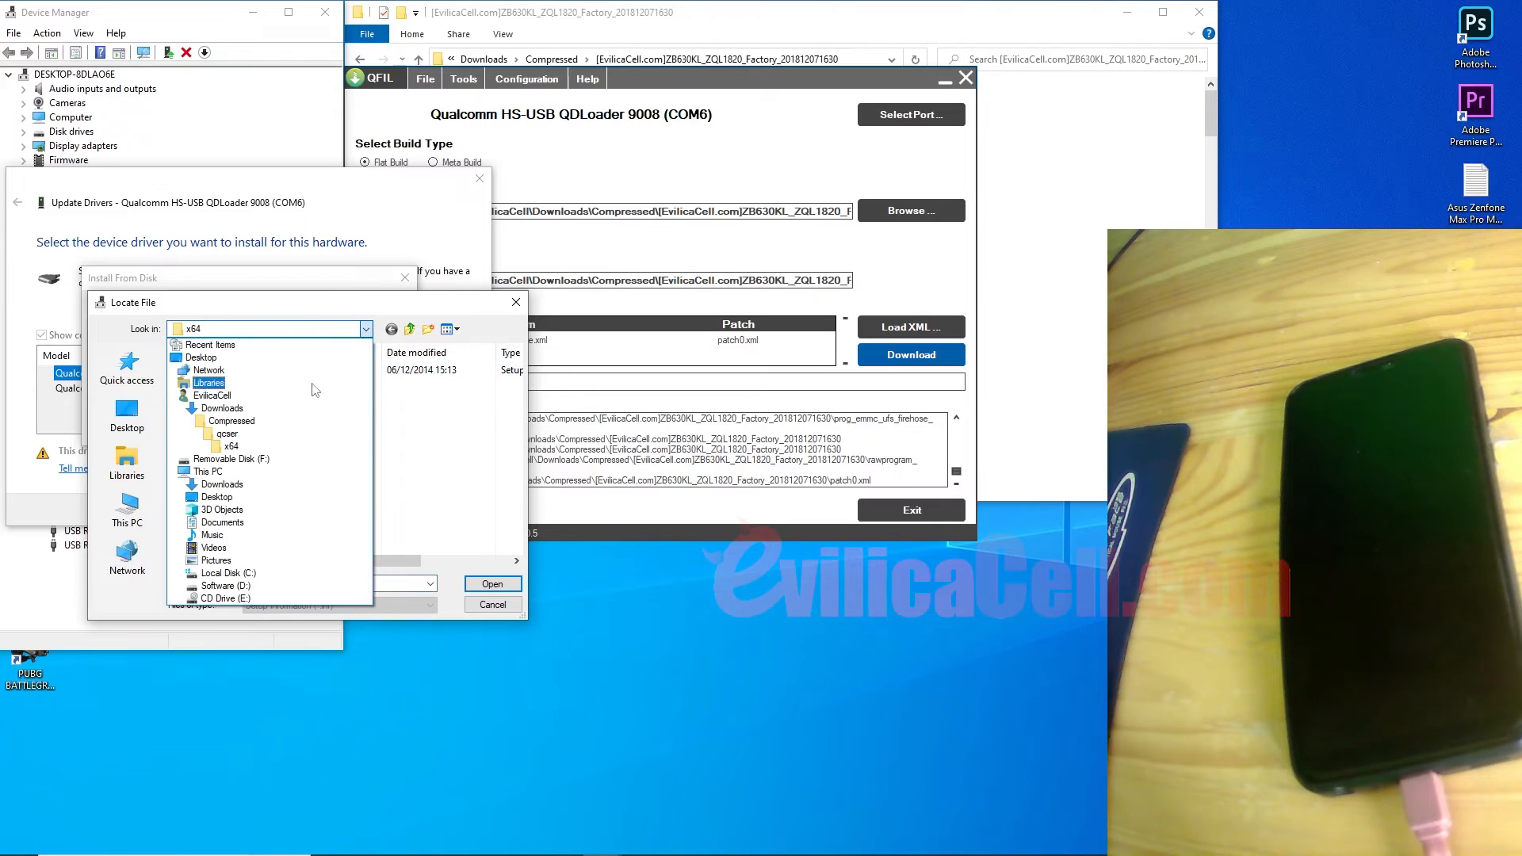
left_click(283, 435)
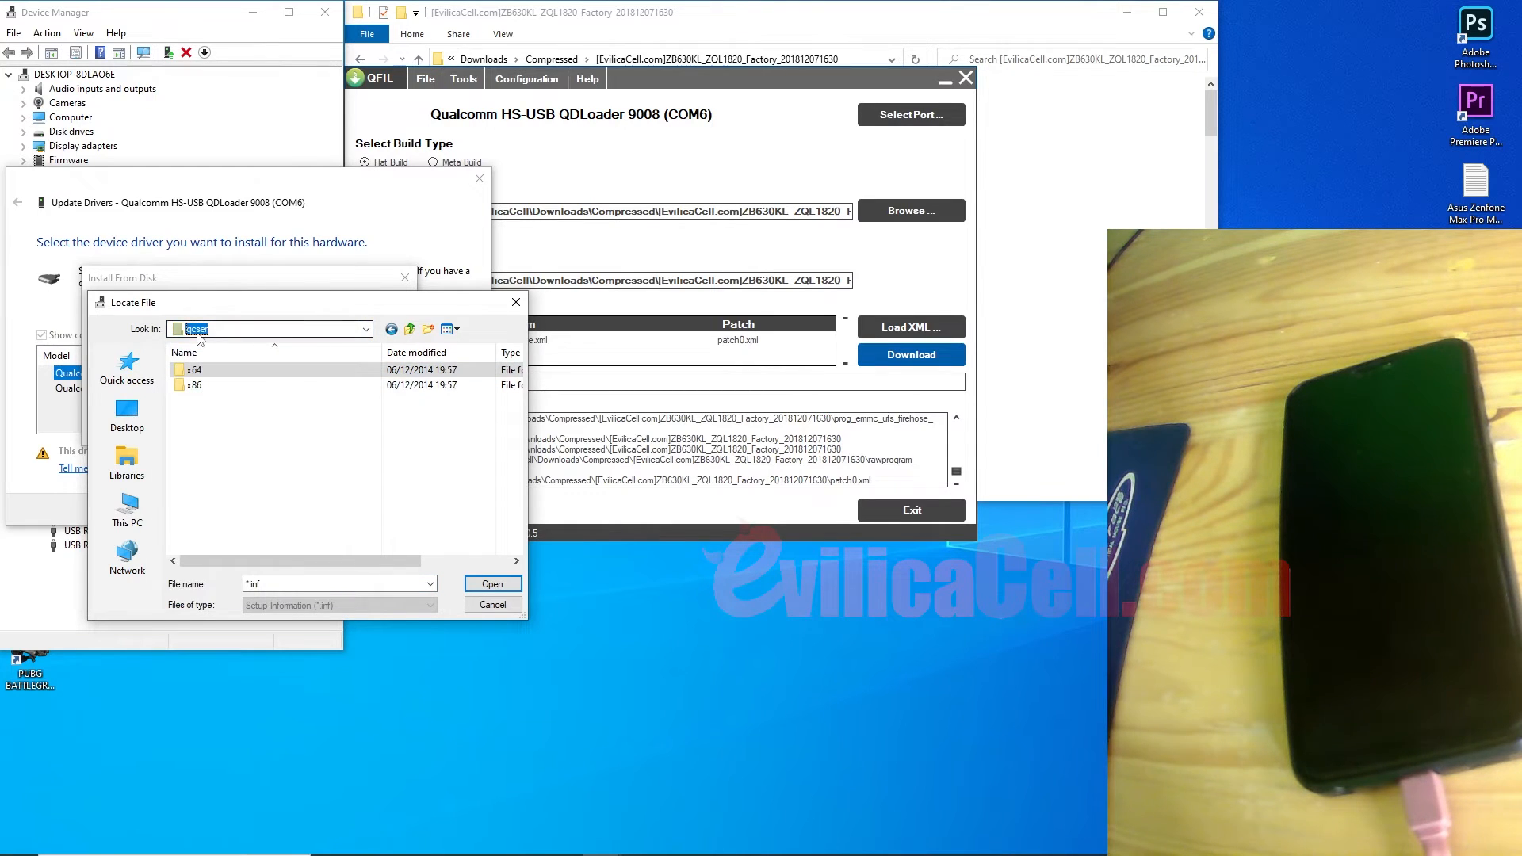
double_click(201, 372)
left_click(201, 373)
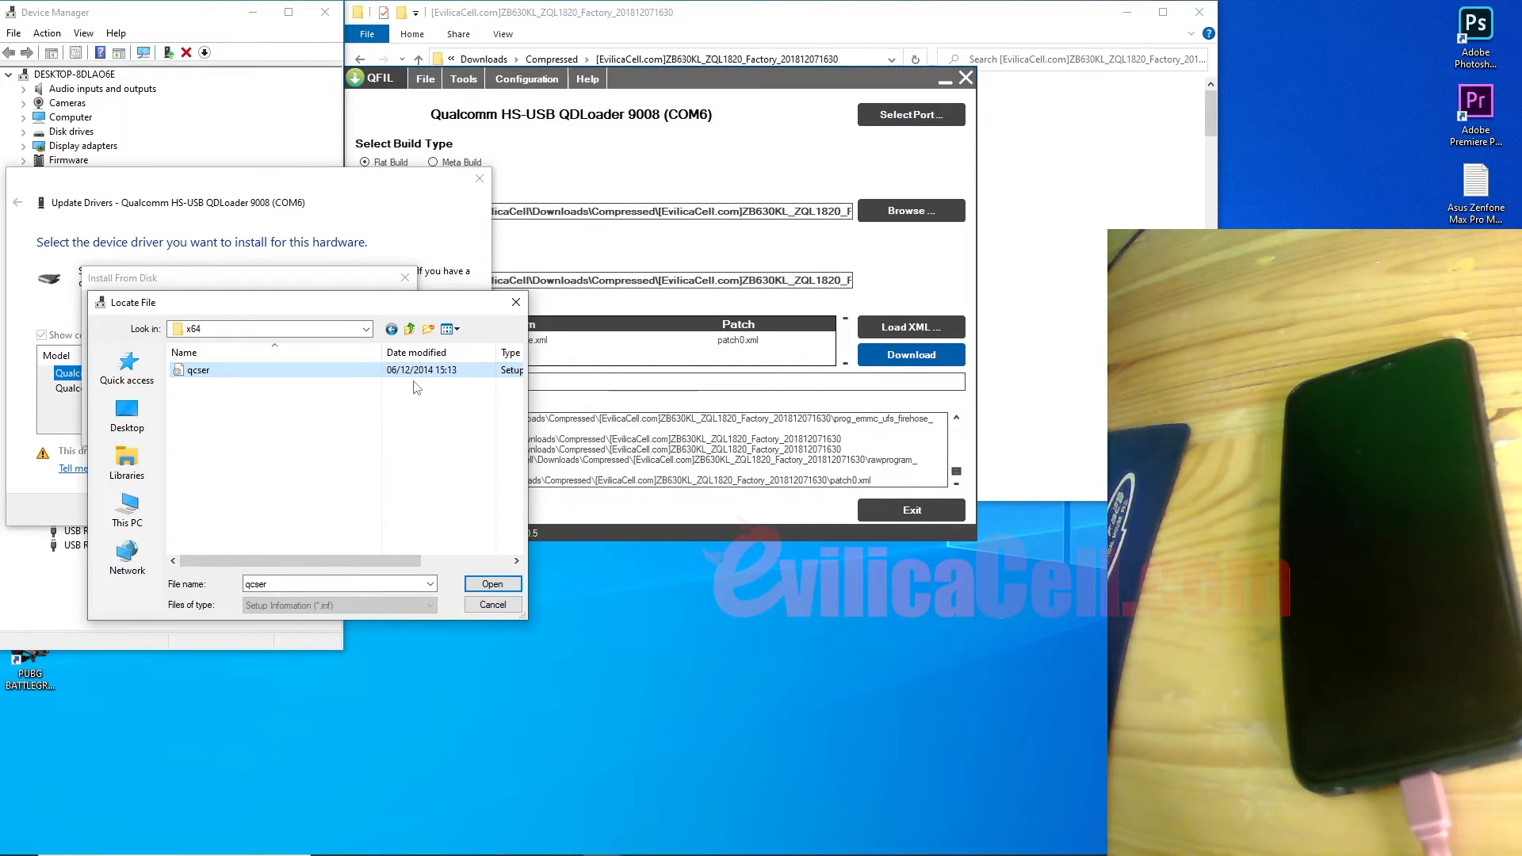
mouse_move(367, 560)
left_mouse_down()
mouse_move(381, 563)
mouse_move(367, 564)
left_mouse_up()
left_click(492, 584)
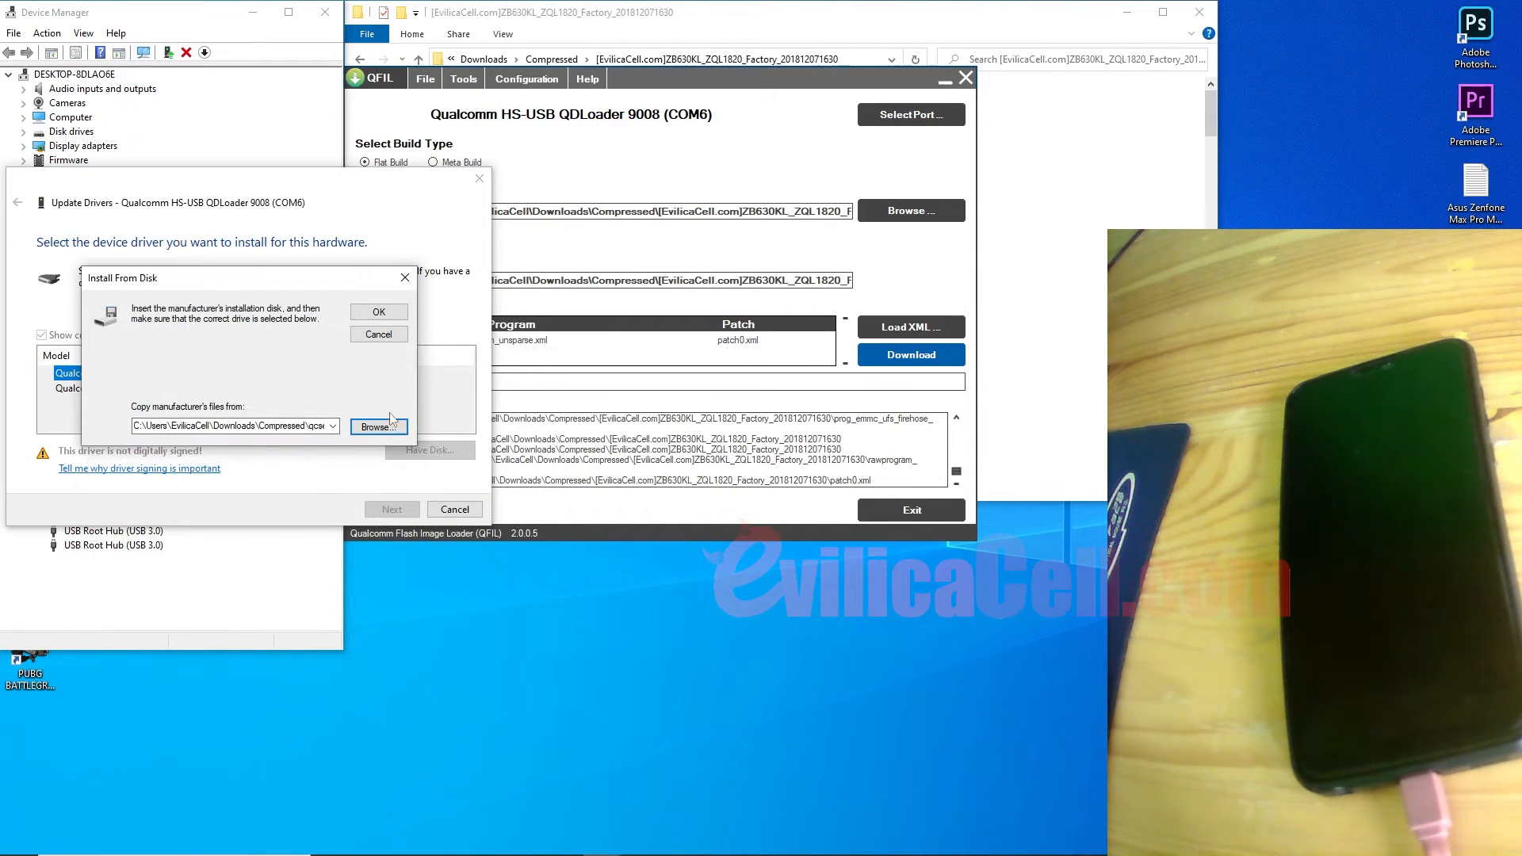
left_click(382, 318)
Step: Select the first Qualcomm HS-USB QDLoader 9008 driver model
left_click(140, 375)
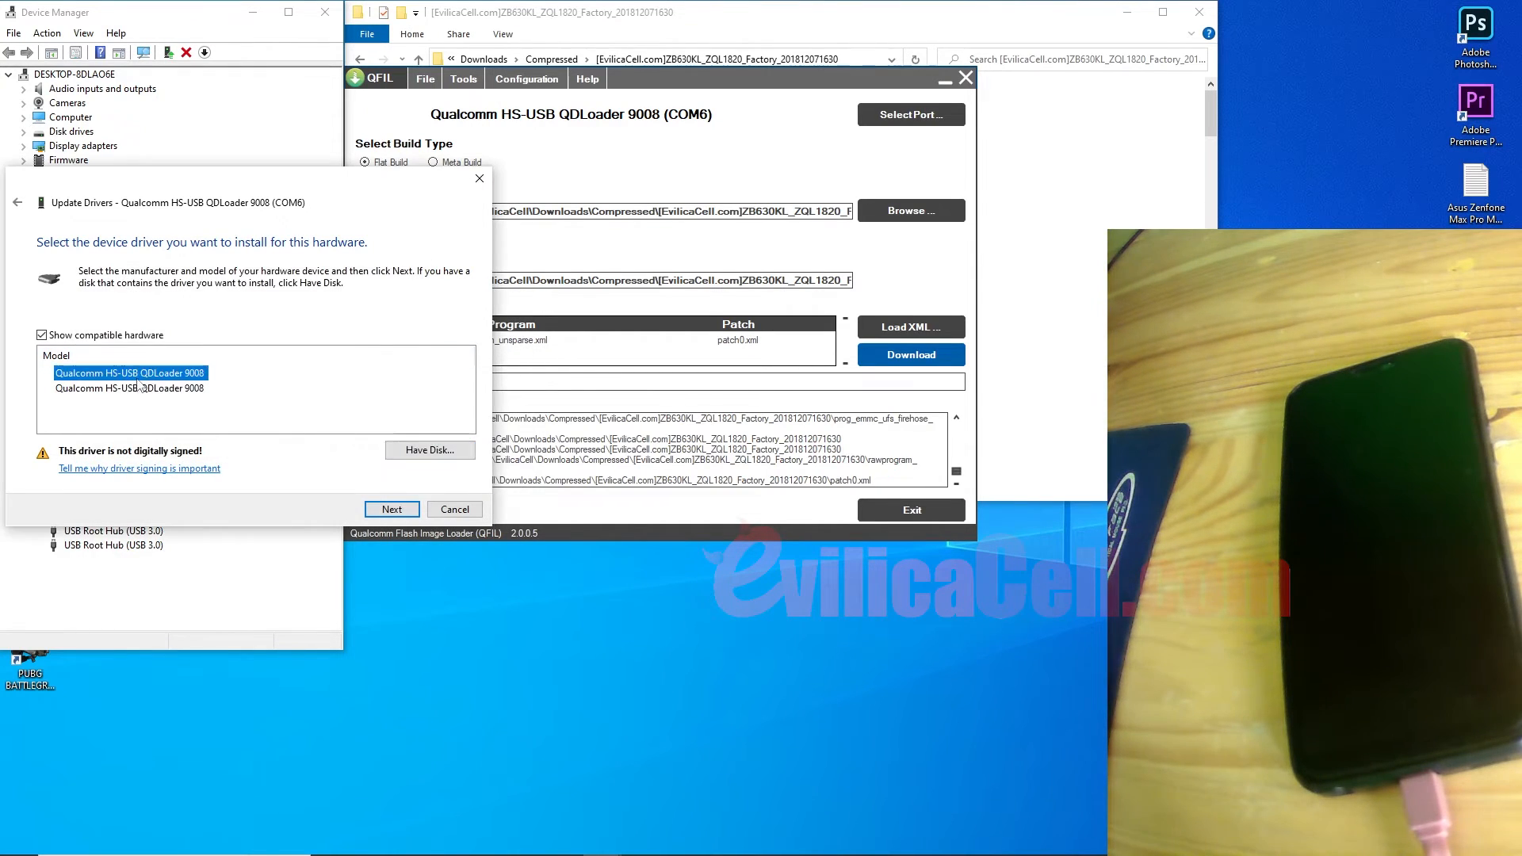
left_click(139, 389)
left_click(139, 375)
left_click(139, 388)
left_click(139, 378)
Step: Install the QDLoader 9008 driver, check the COM6 entry in Device Manager, and return to QFIL
left_click(392, 510)
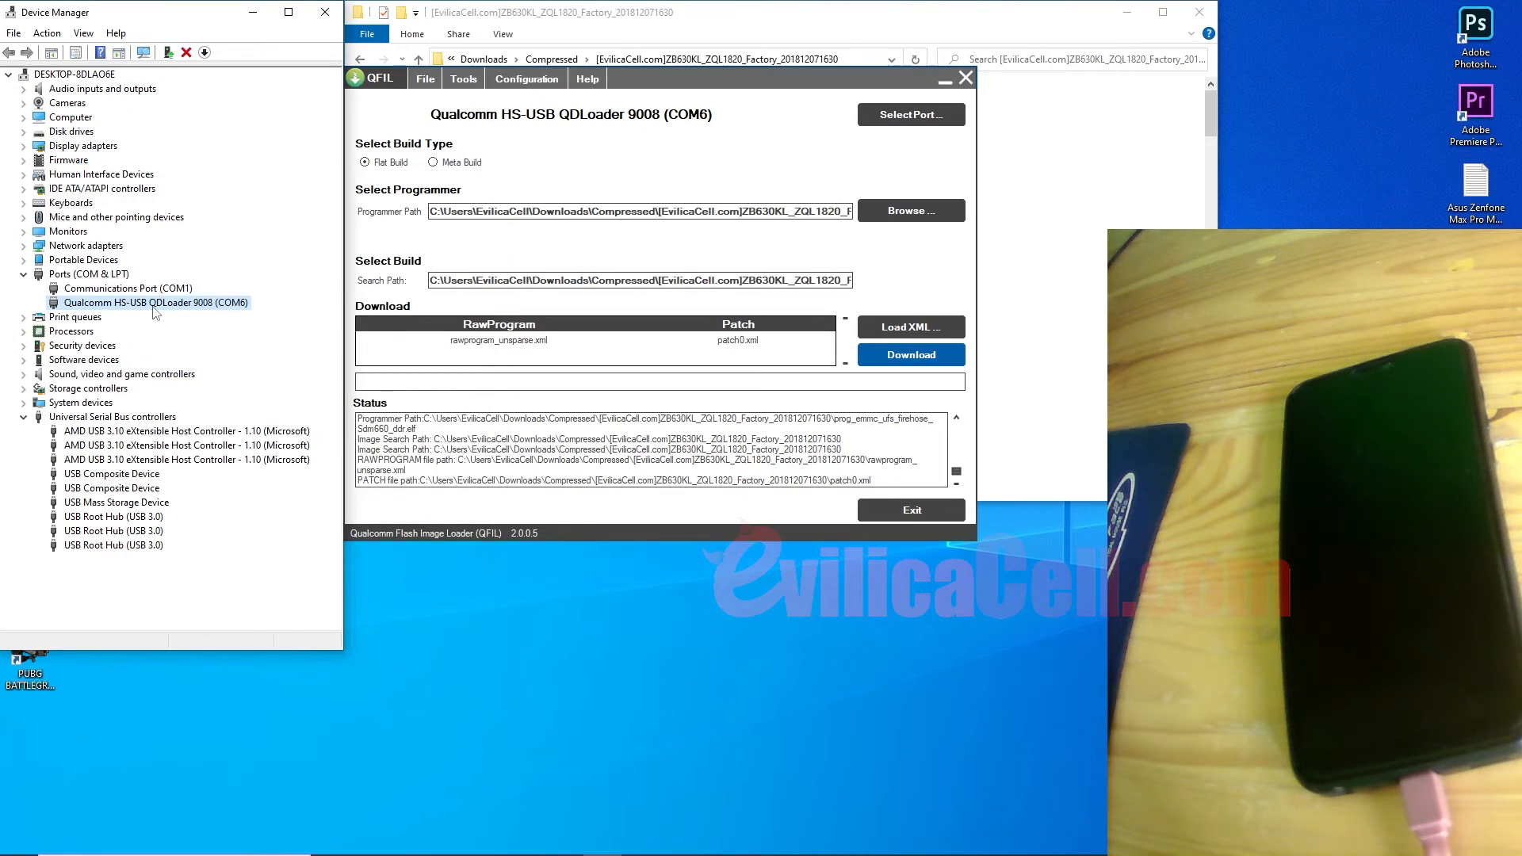
left_click(660, 97)
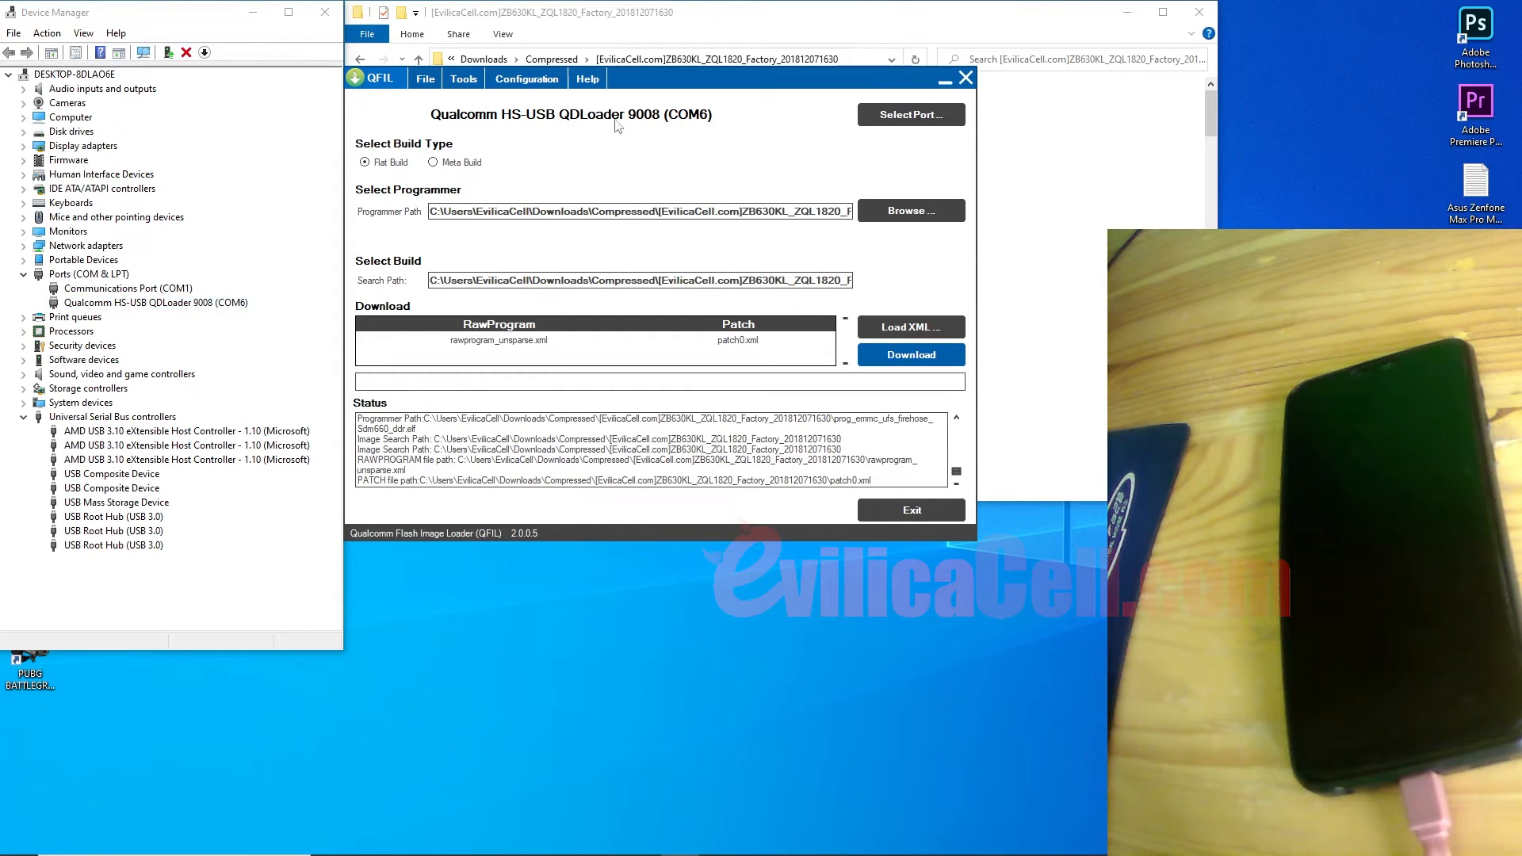
left_click(239, 305)
left_click(634, 88)
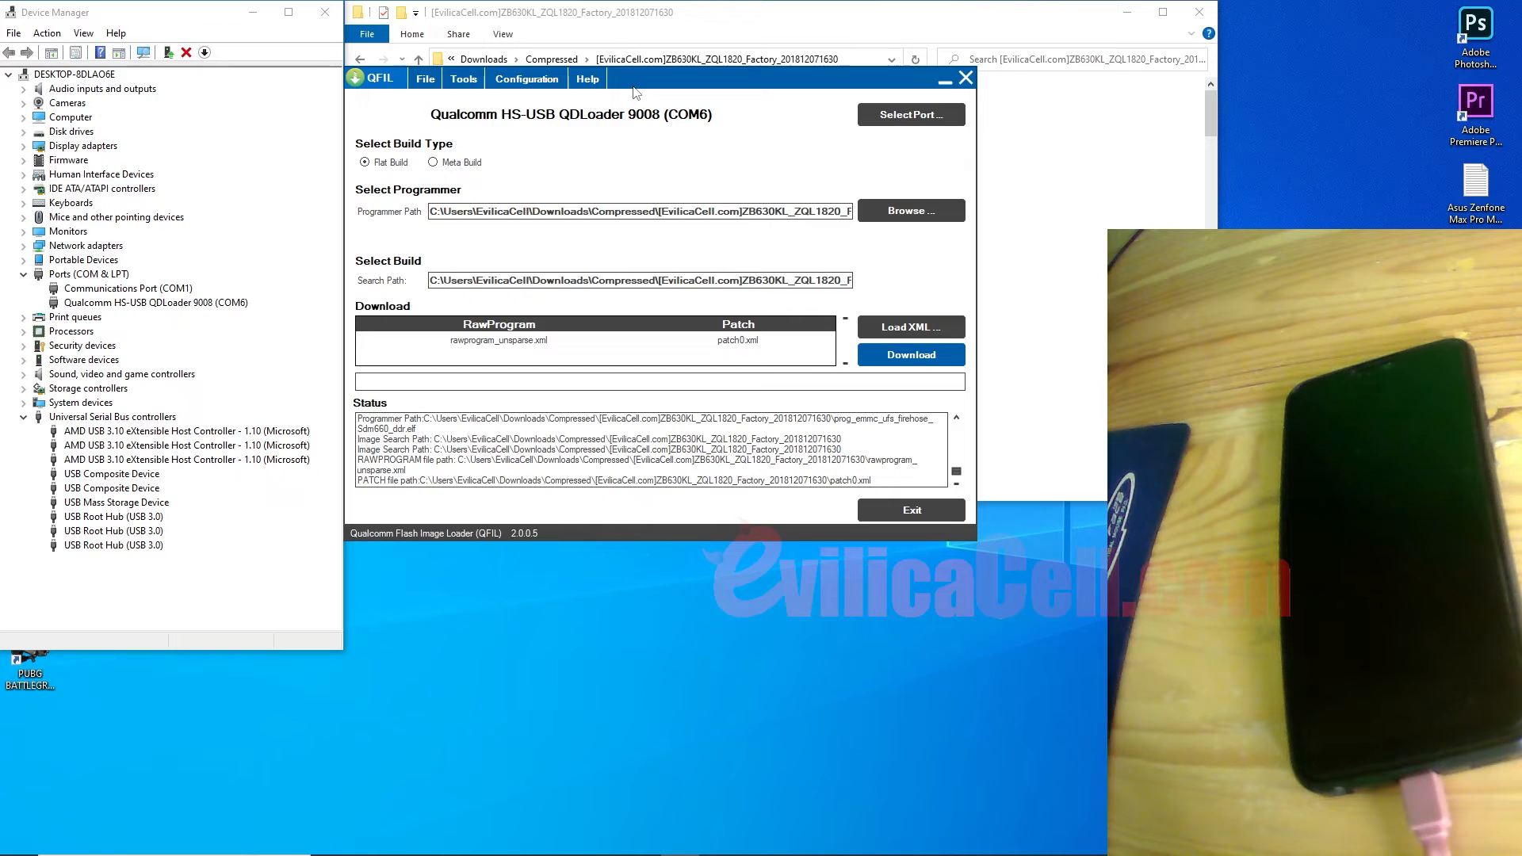
Step: Start the QFIL download and wait for Download Succeed and Finish Download in the log
left_click(875, 356)
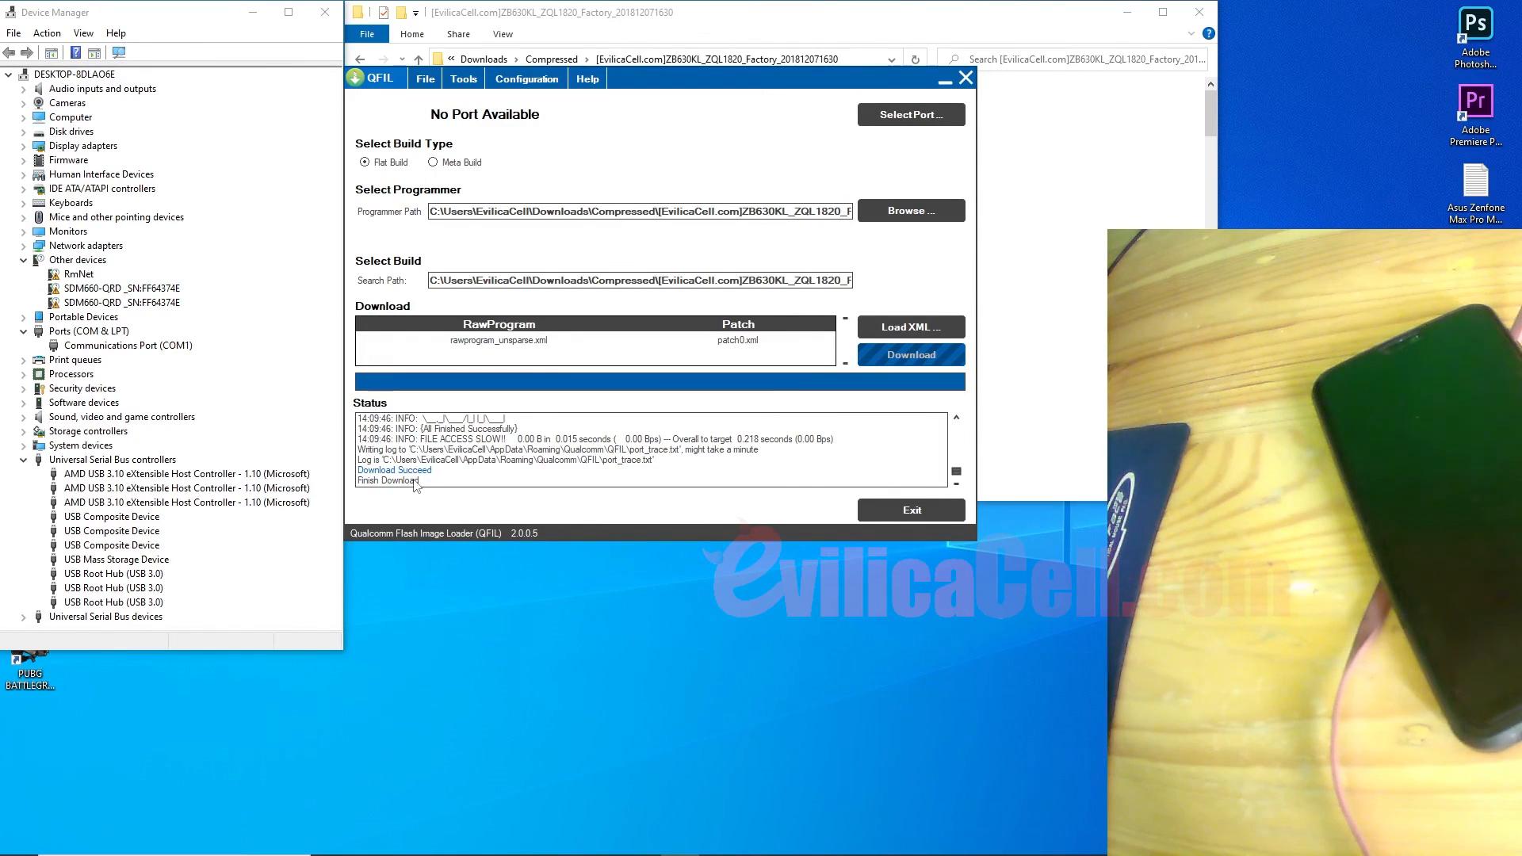
mouse_move(402, 855)
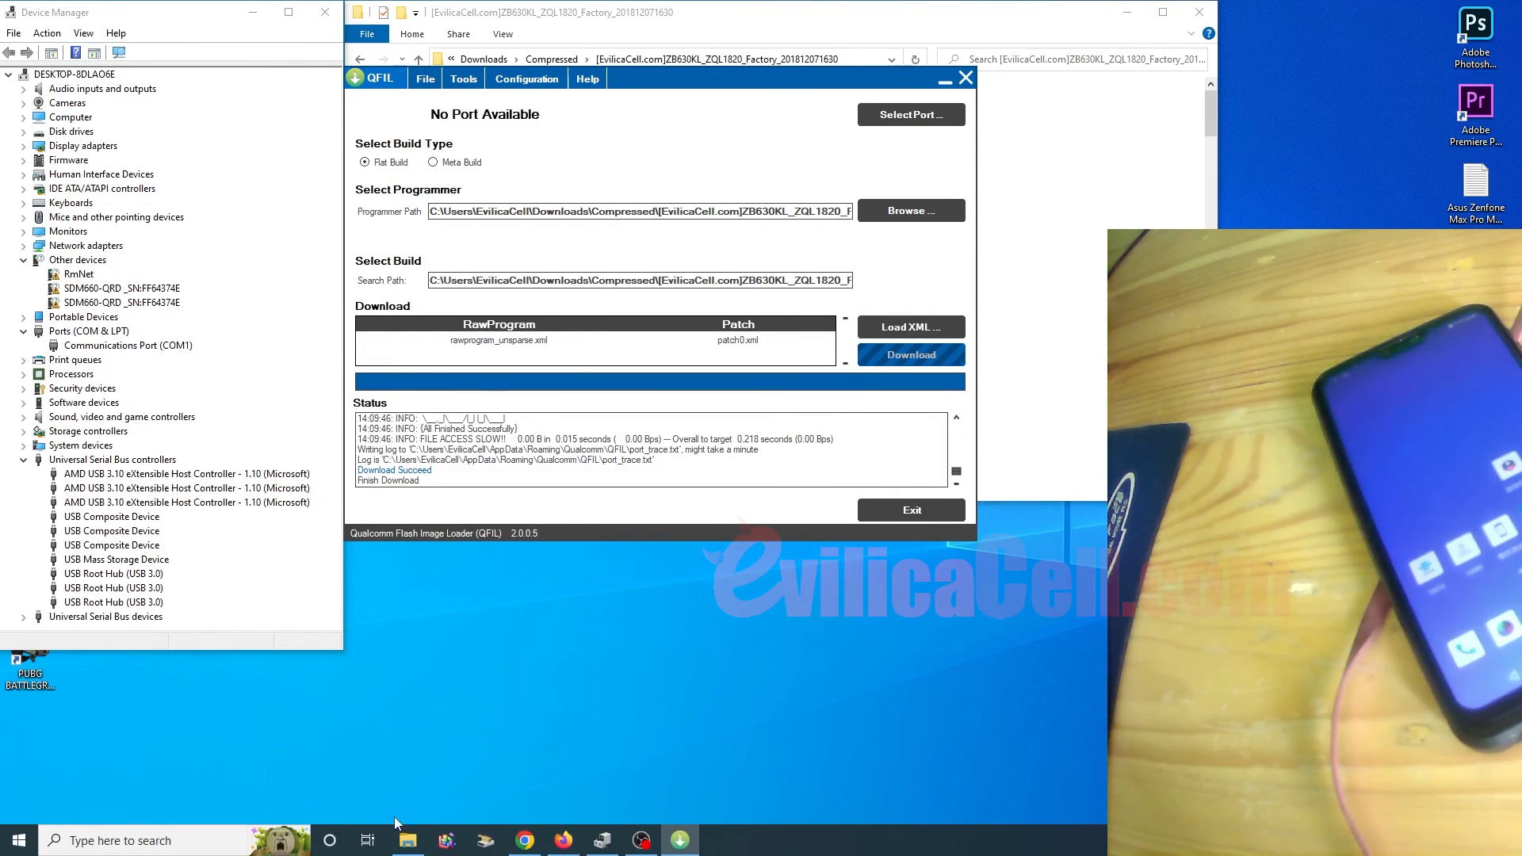
Step: Restore the OBS Studio window from the taskbar over QFIL after flashing completes
left_click(648, 845)
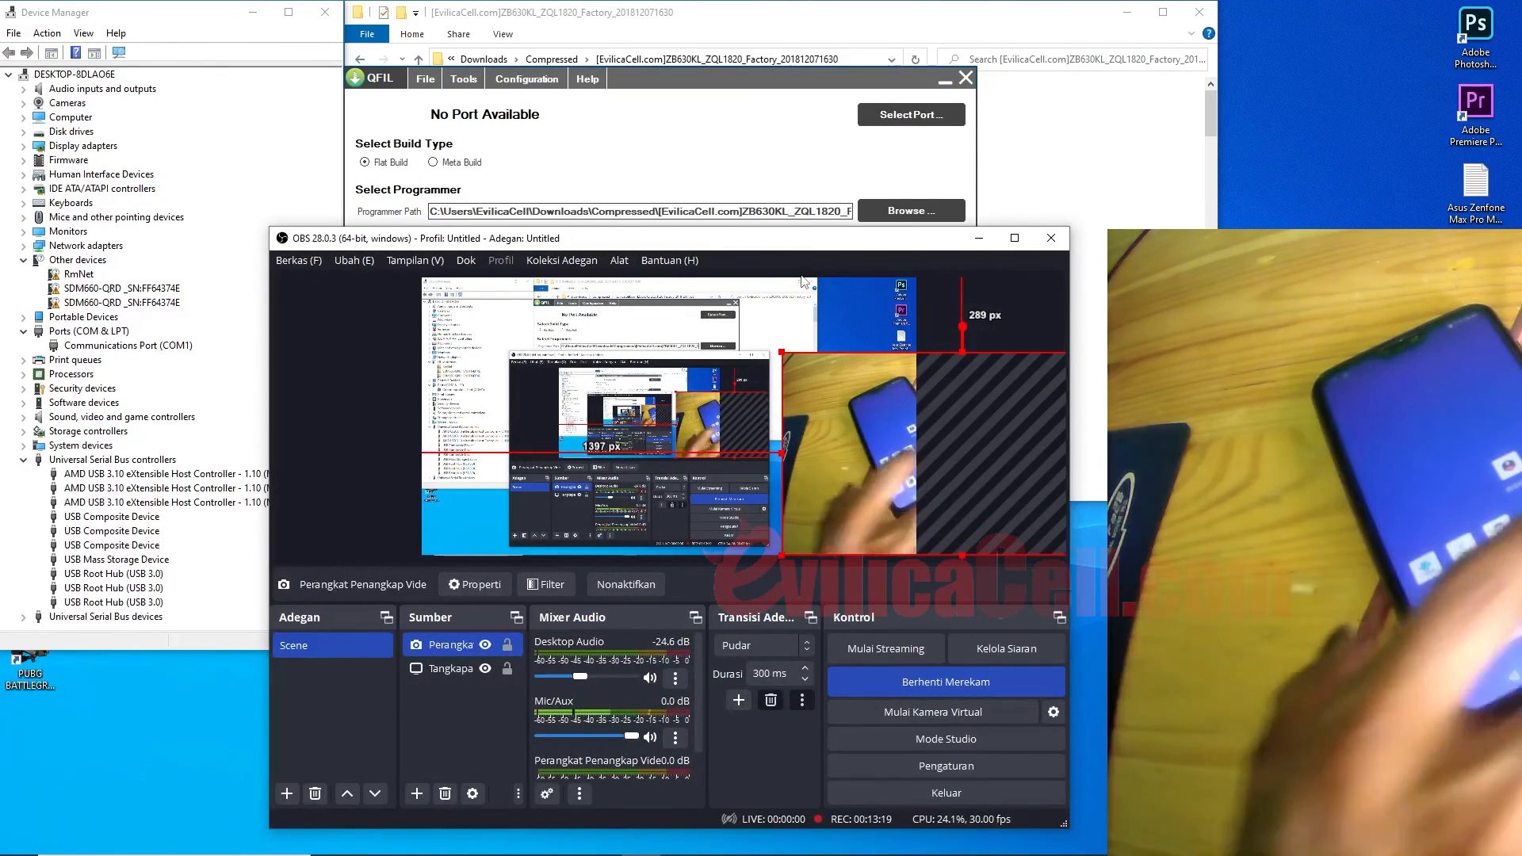